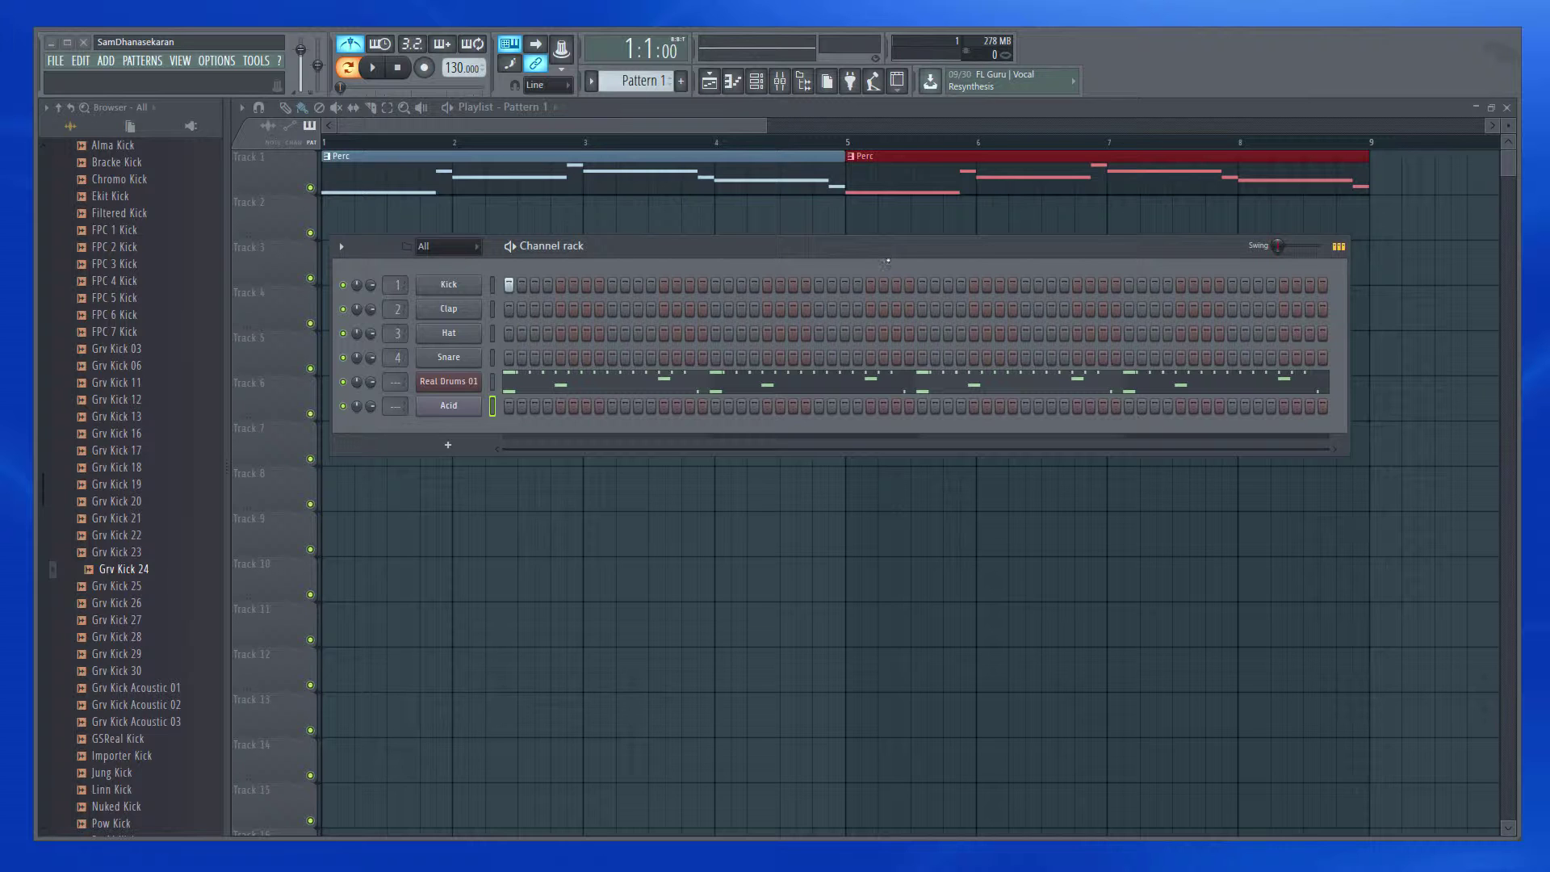
- Play and stop the pattern, then hide and restore the Channel rack
click(372, 67)
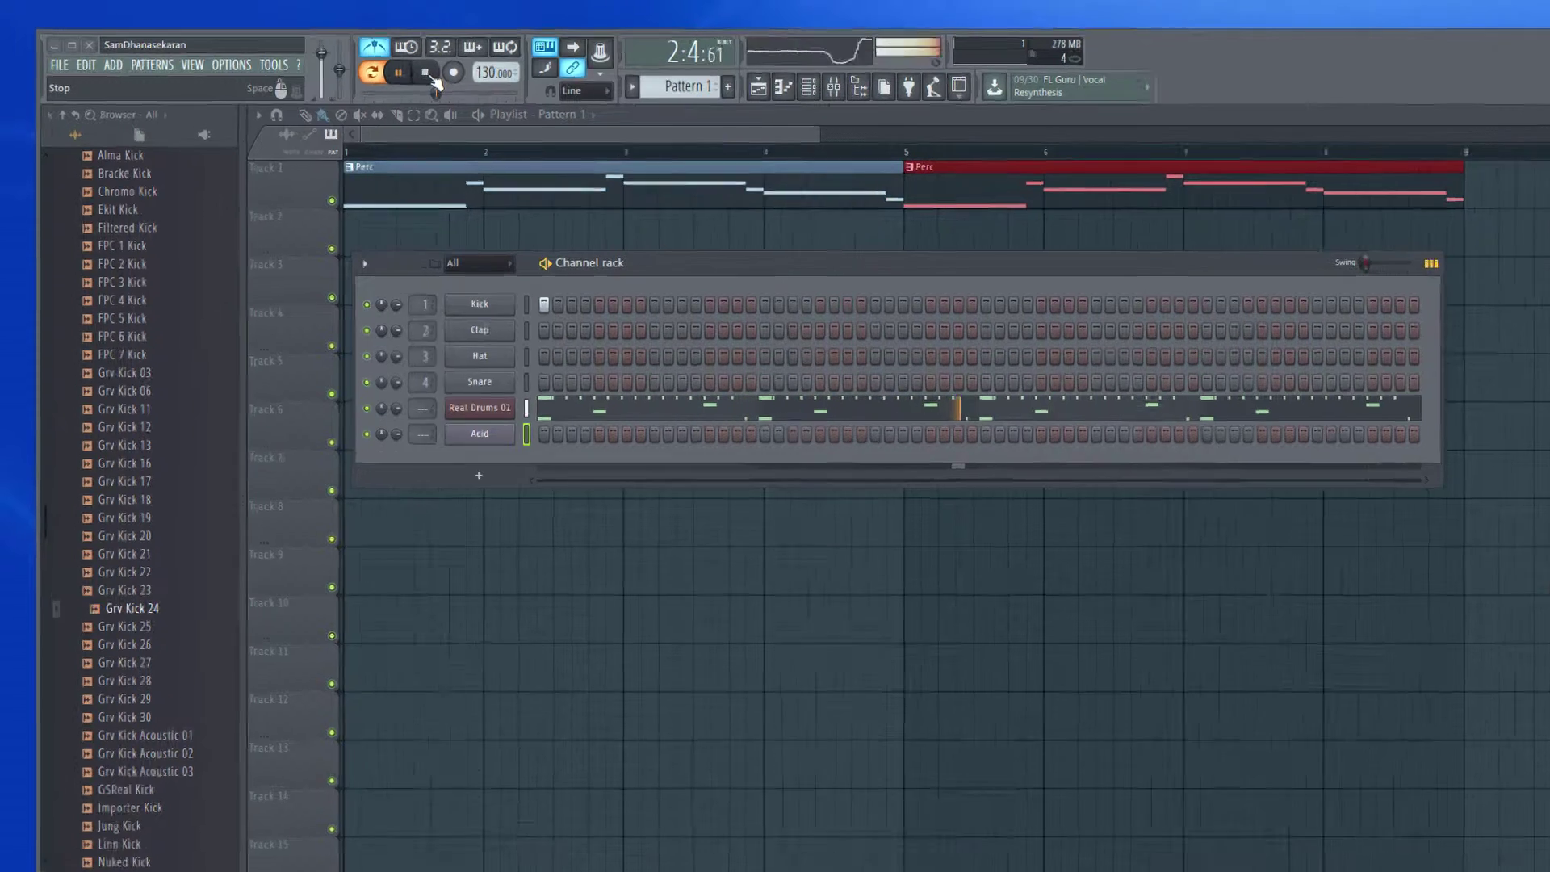
click(401, 69)
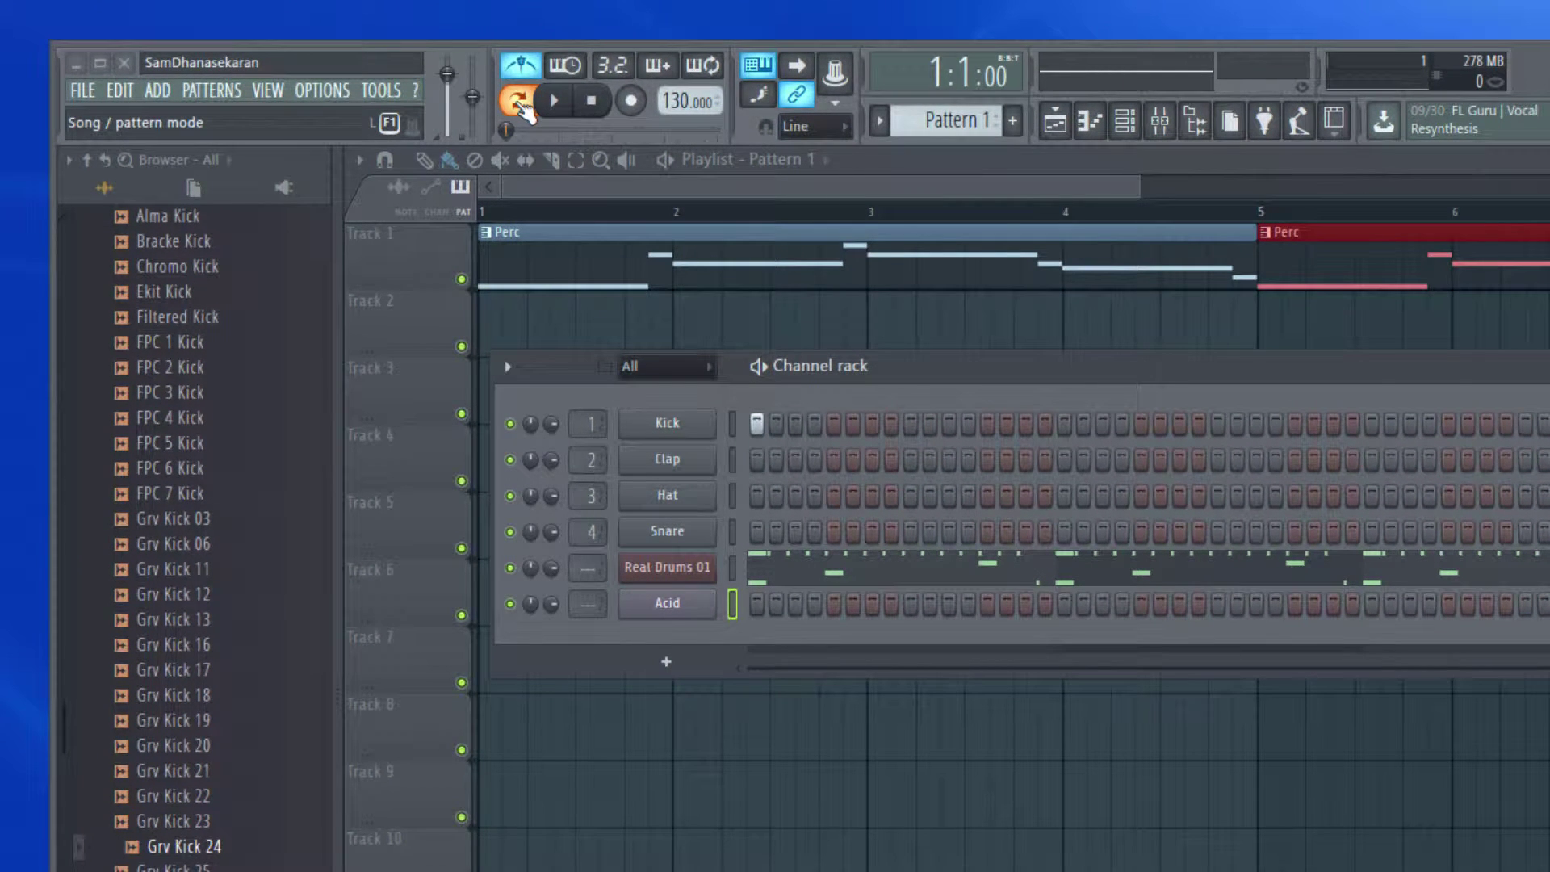
key(F6)
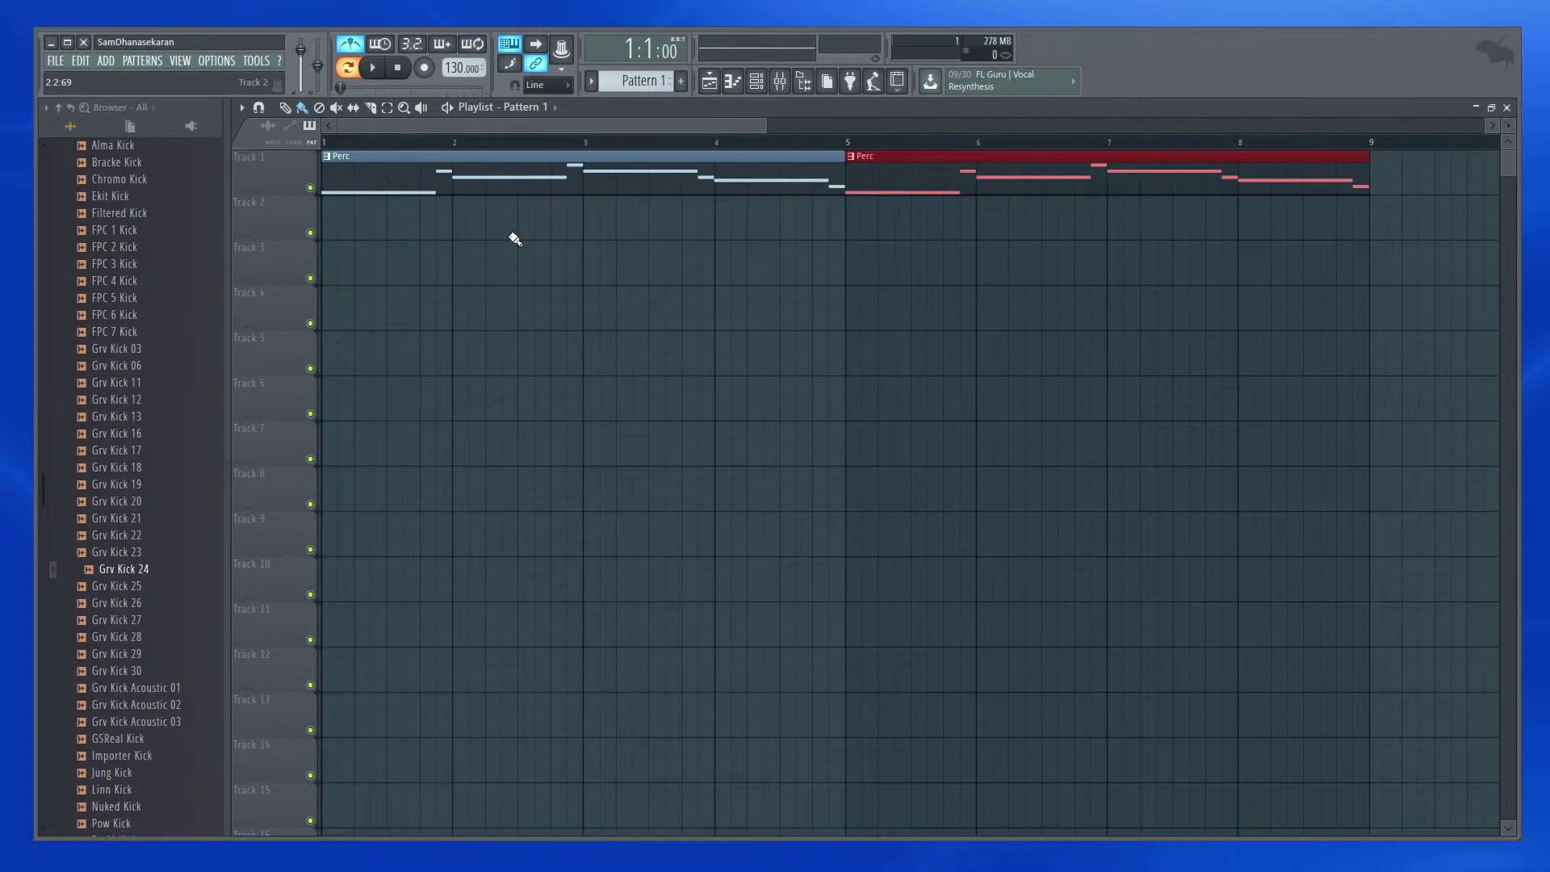
click(756, 80)
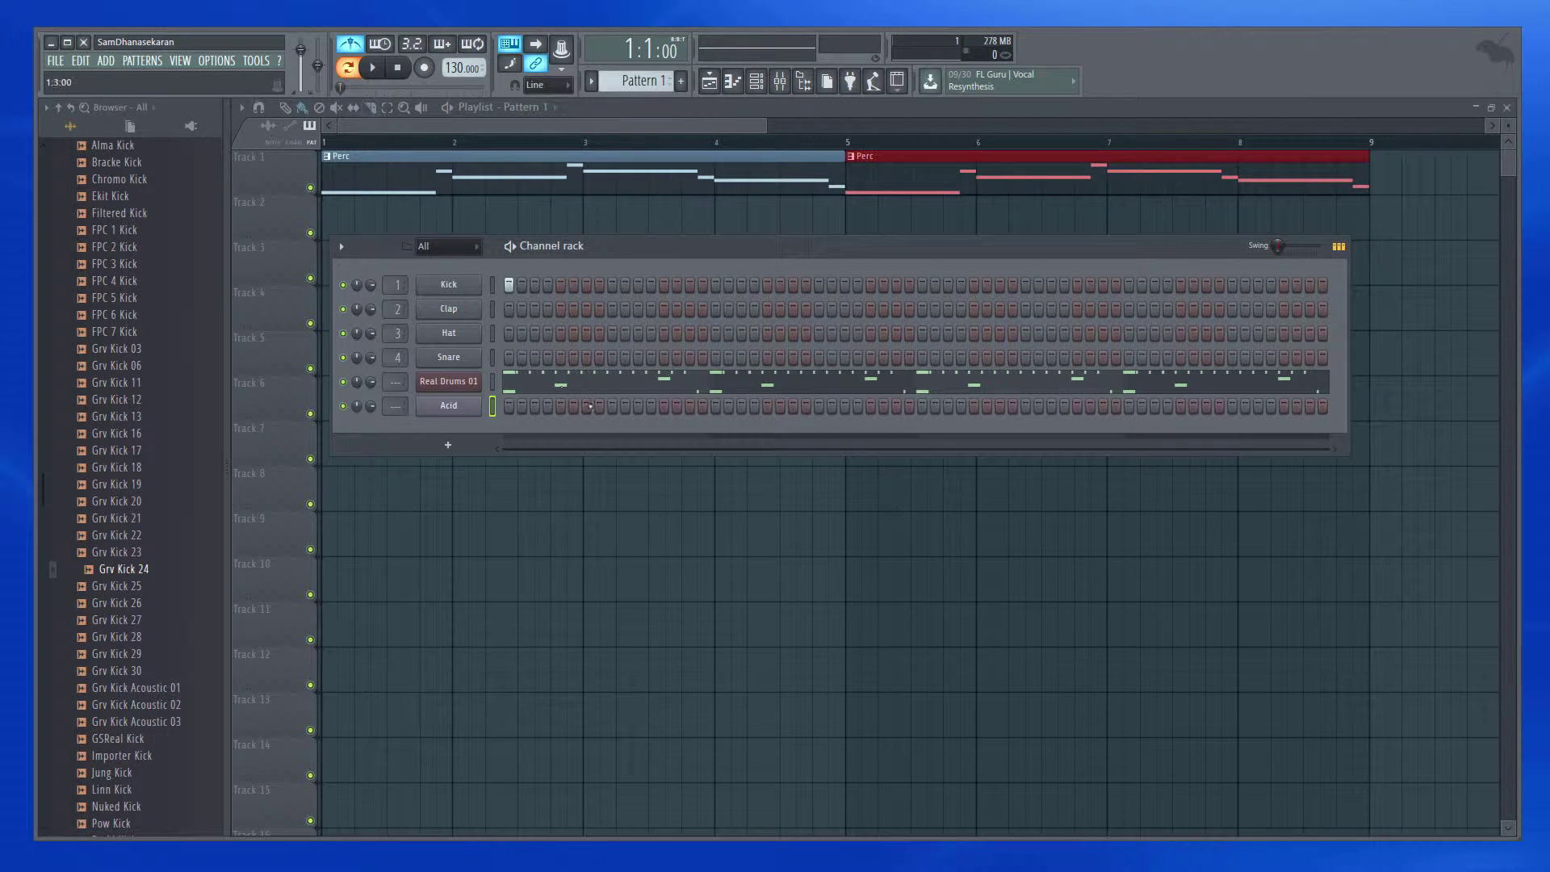
- During playback, lower the master volume and switch to Song mode, then stop
key(space)
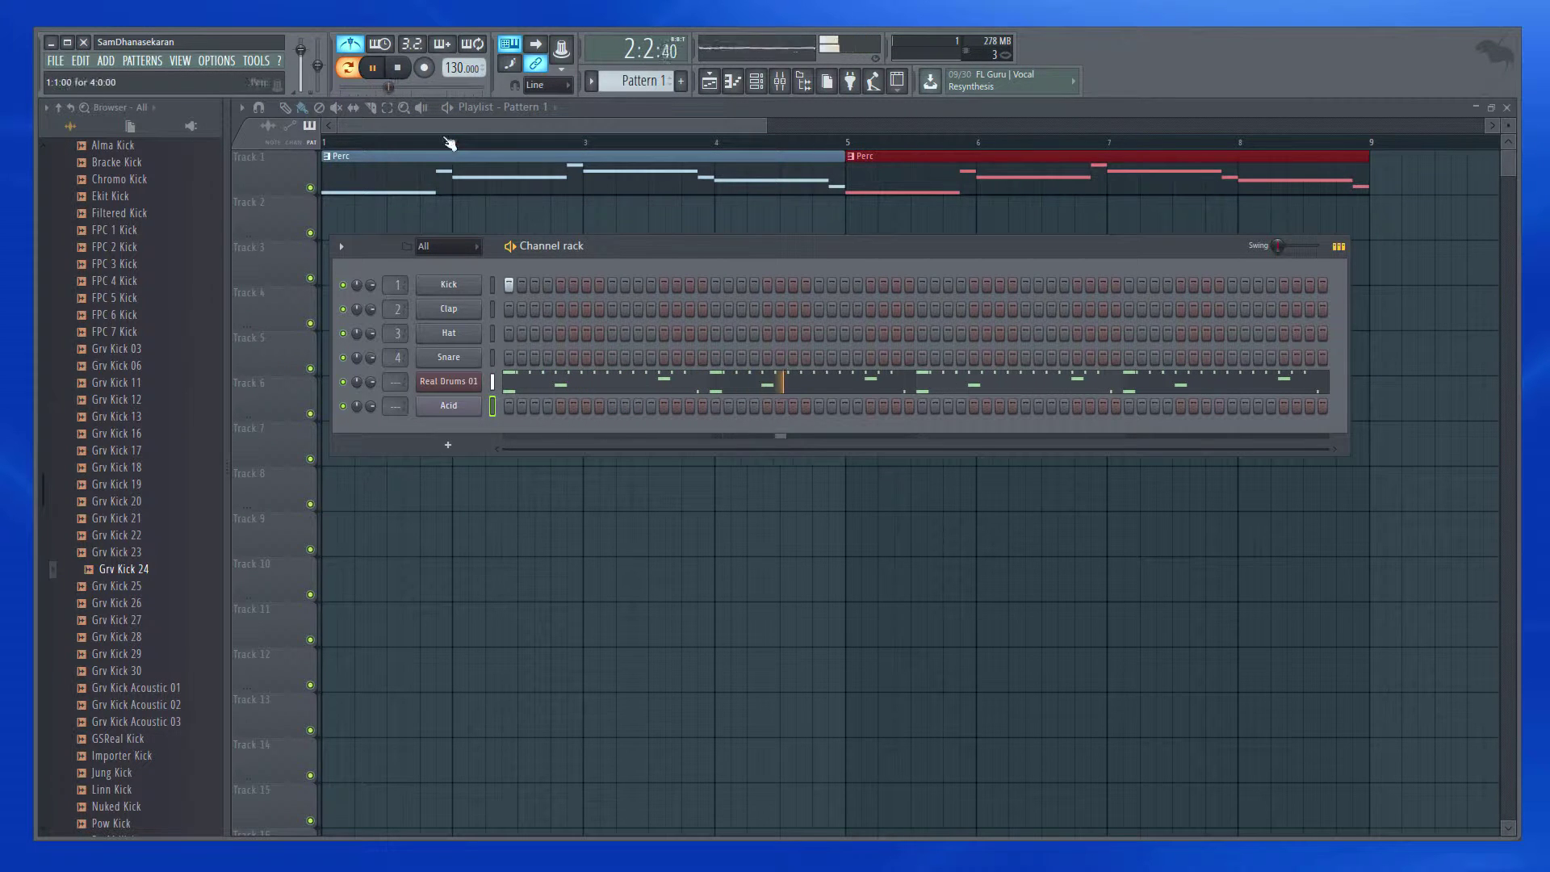
drag(300, 50, 300, 71)
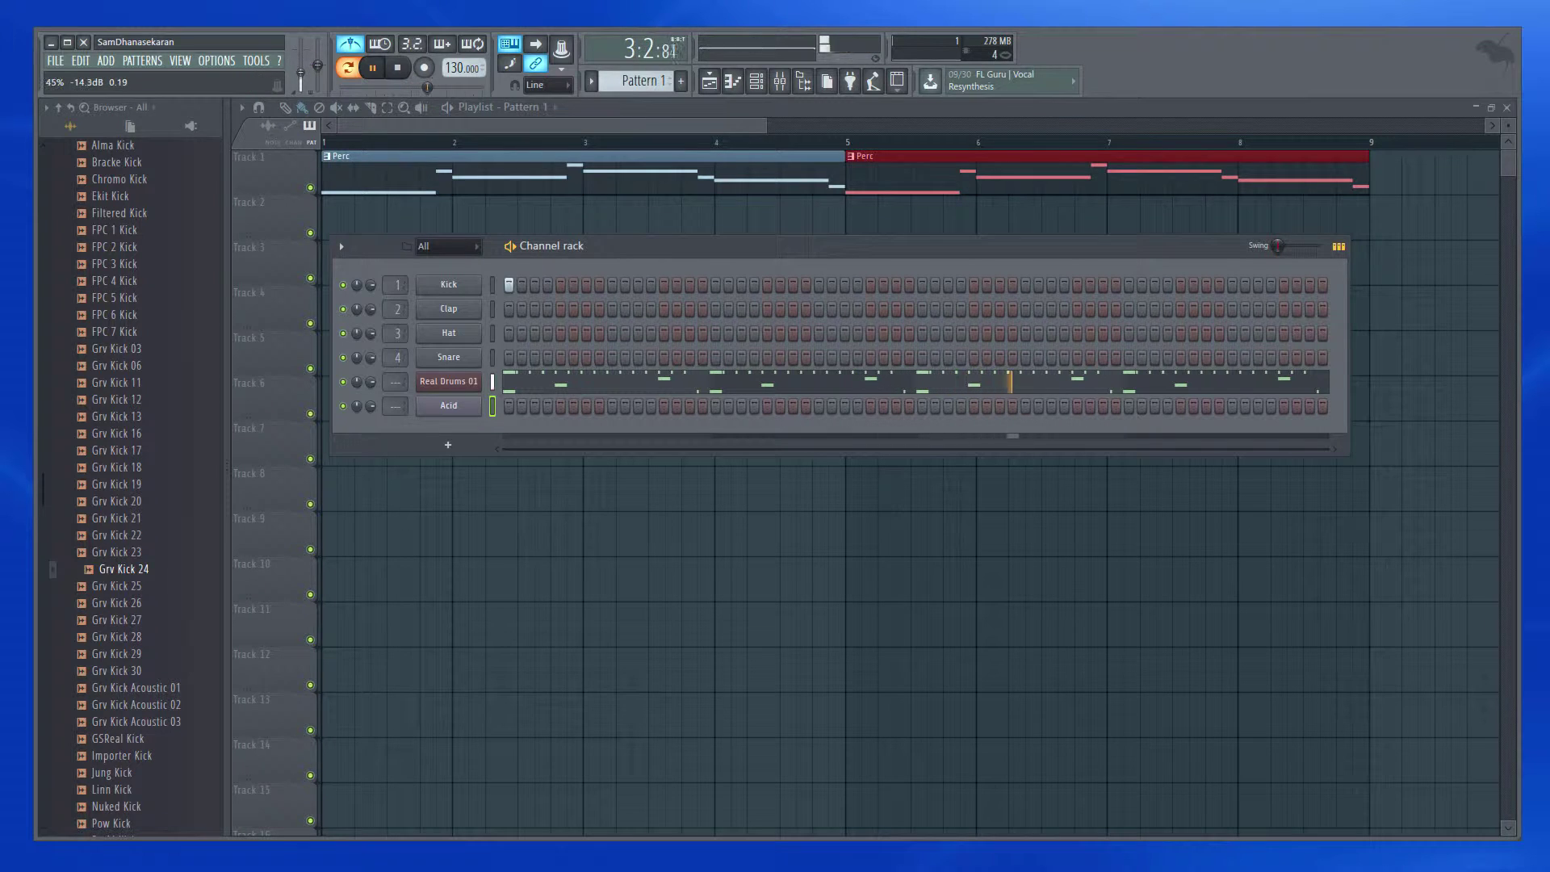
click(347, 67)
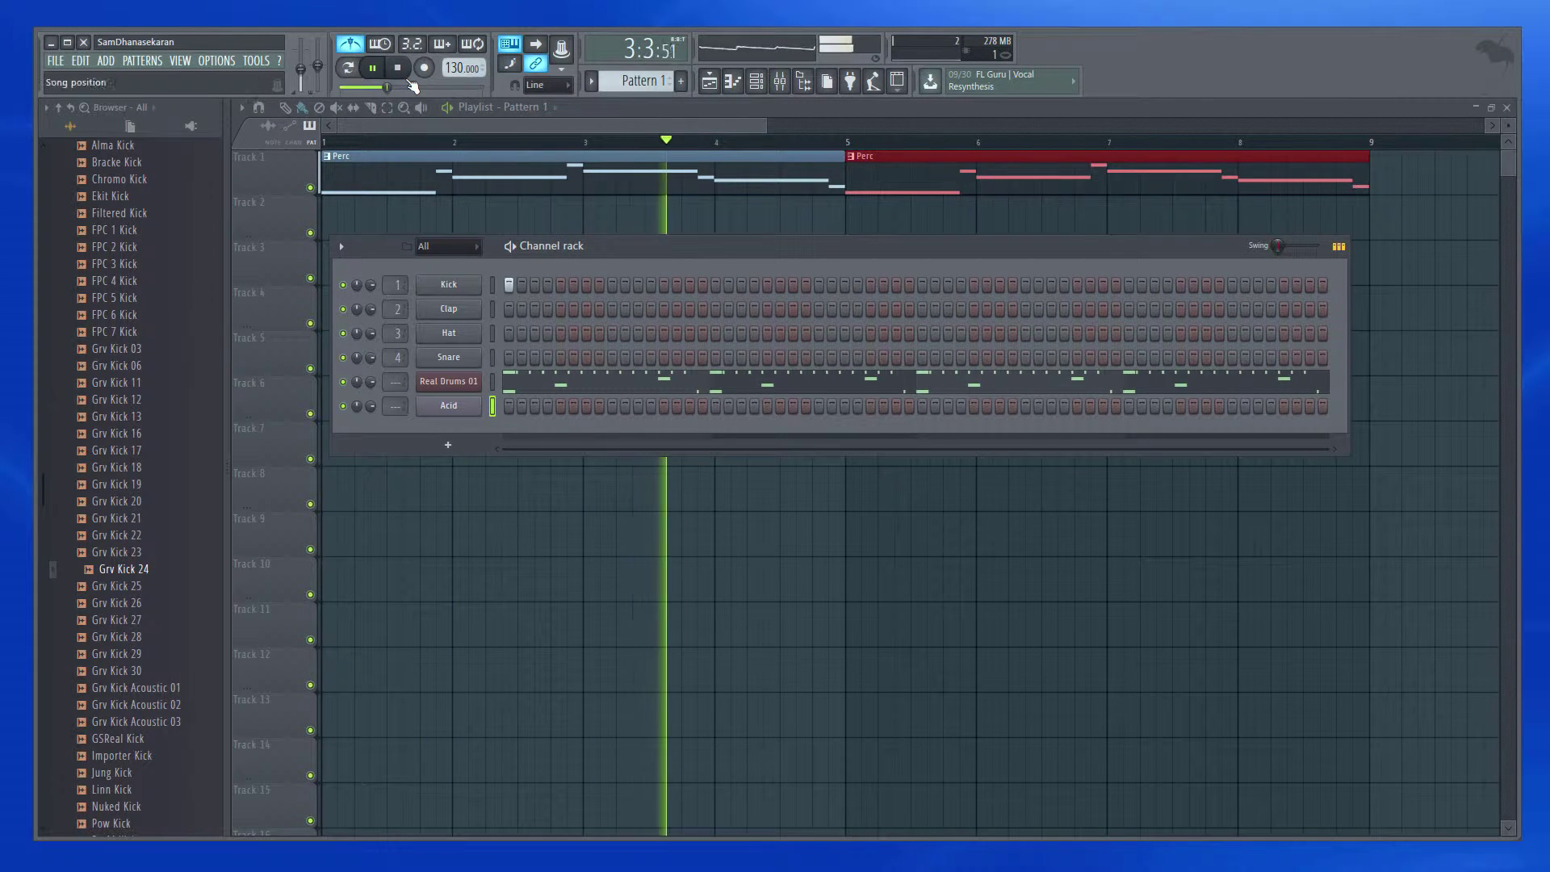
key(space)
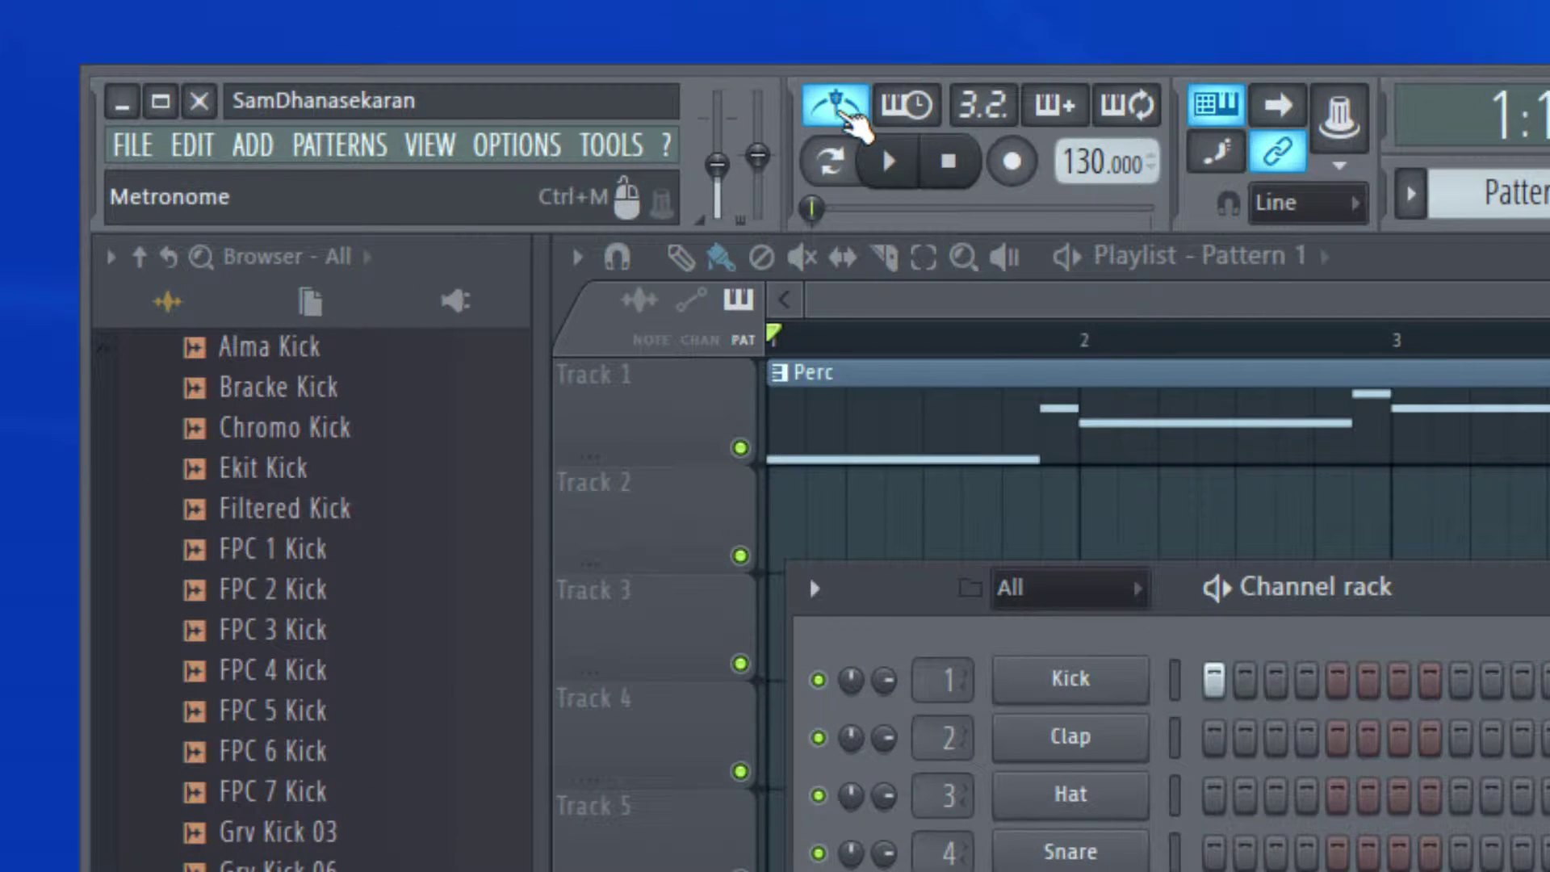
- Turn the metronome off and back on, test-playing in between
click(844, 117)
click(831, 161)
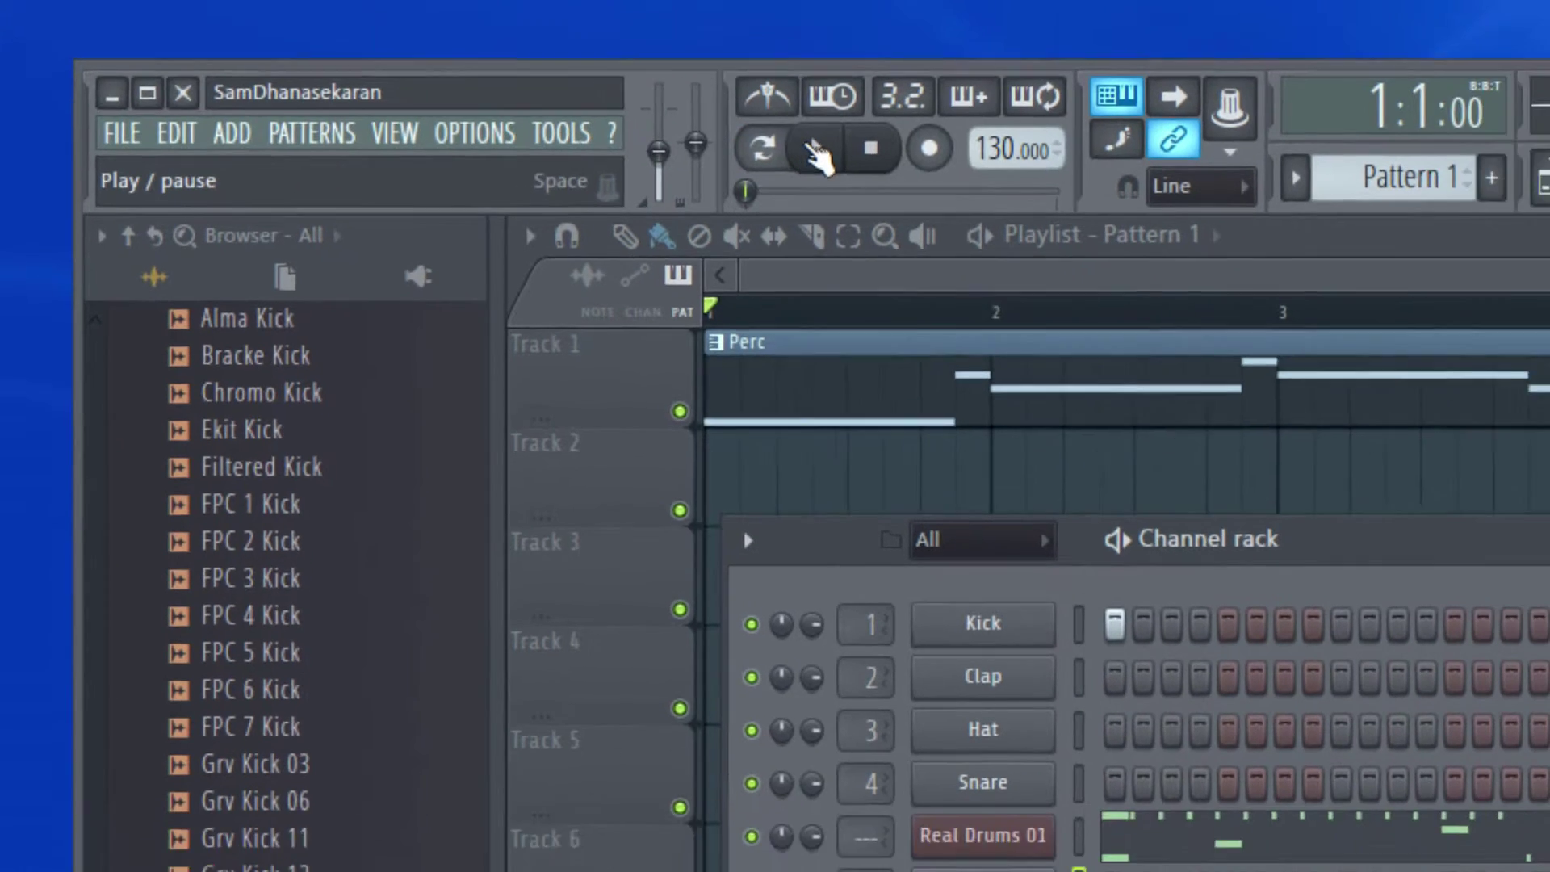
click(888, 161)
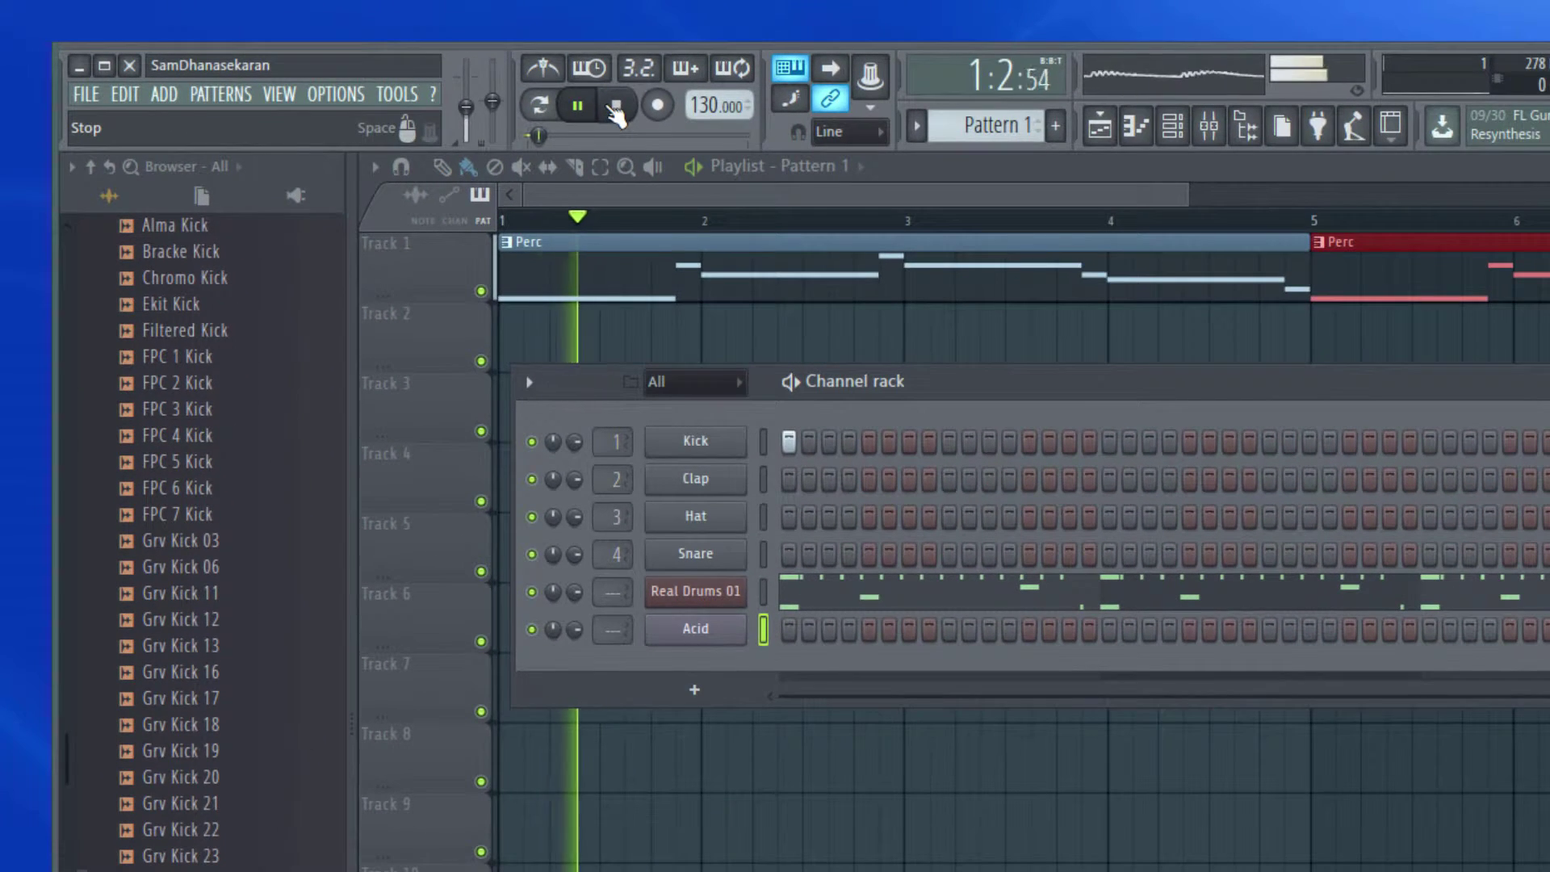
click(615, 108)
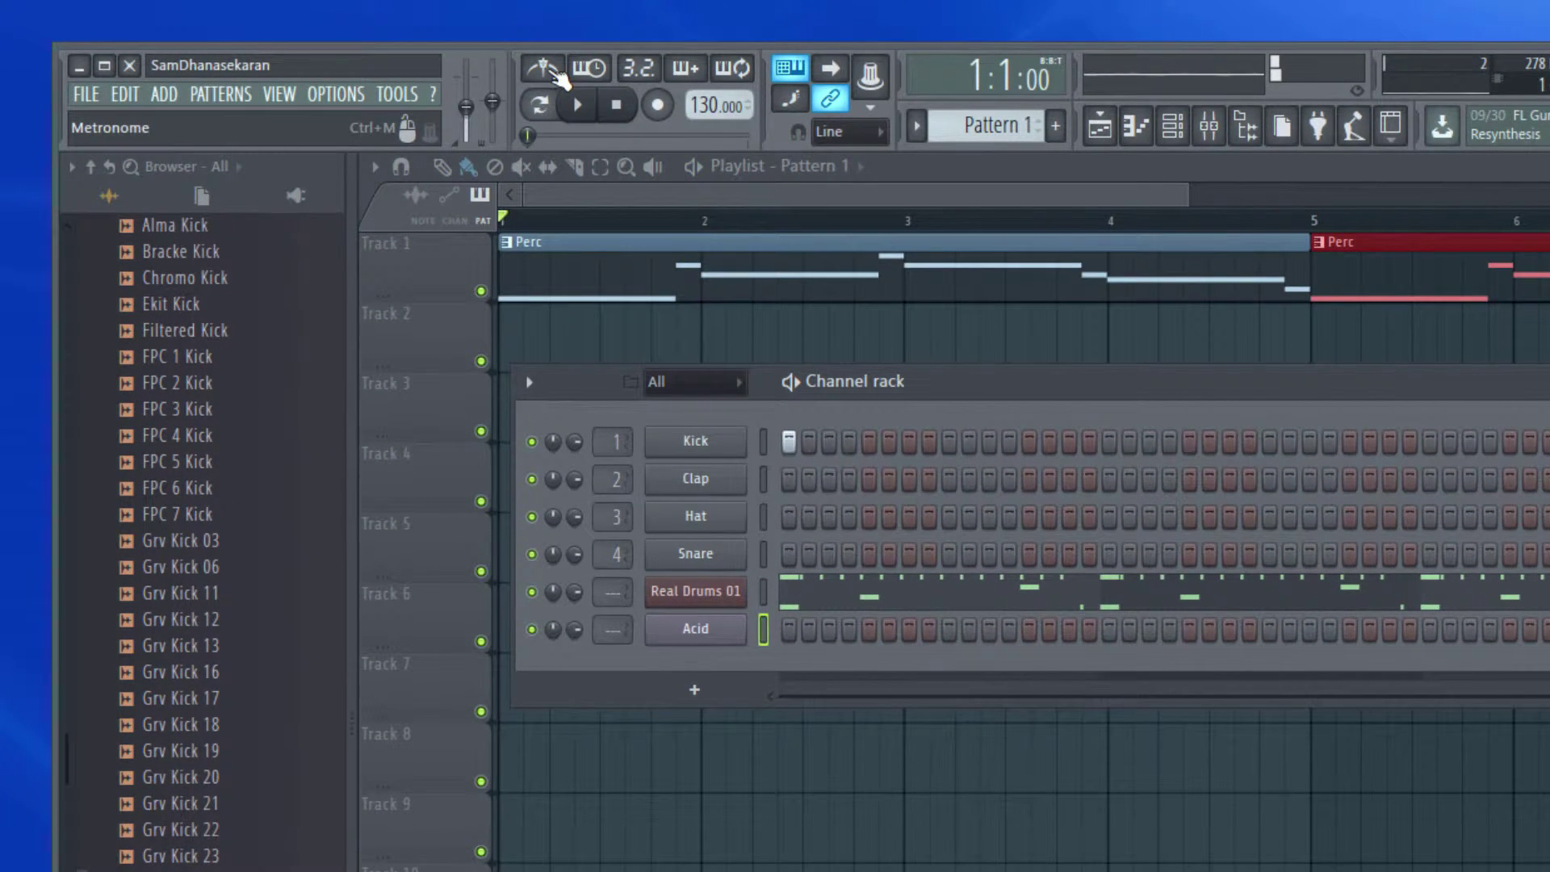
click(542, 68)
click(576, 106)
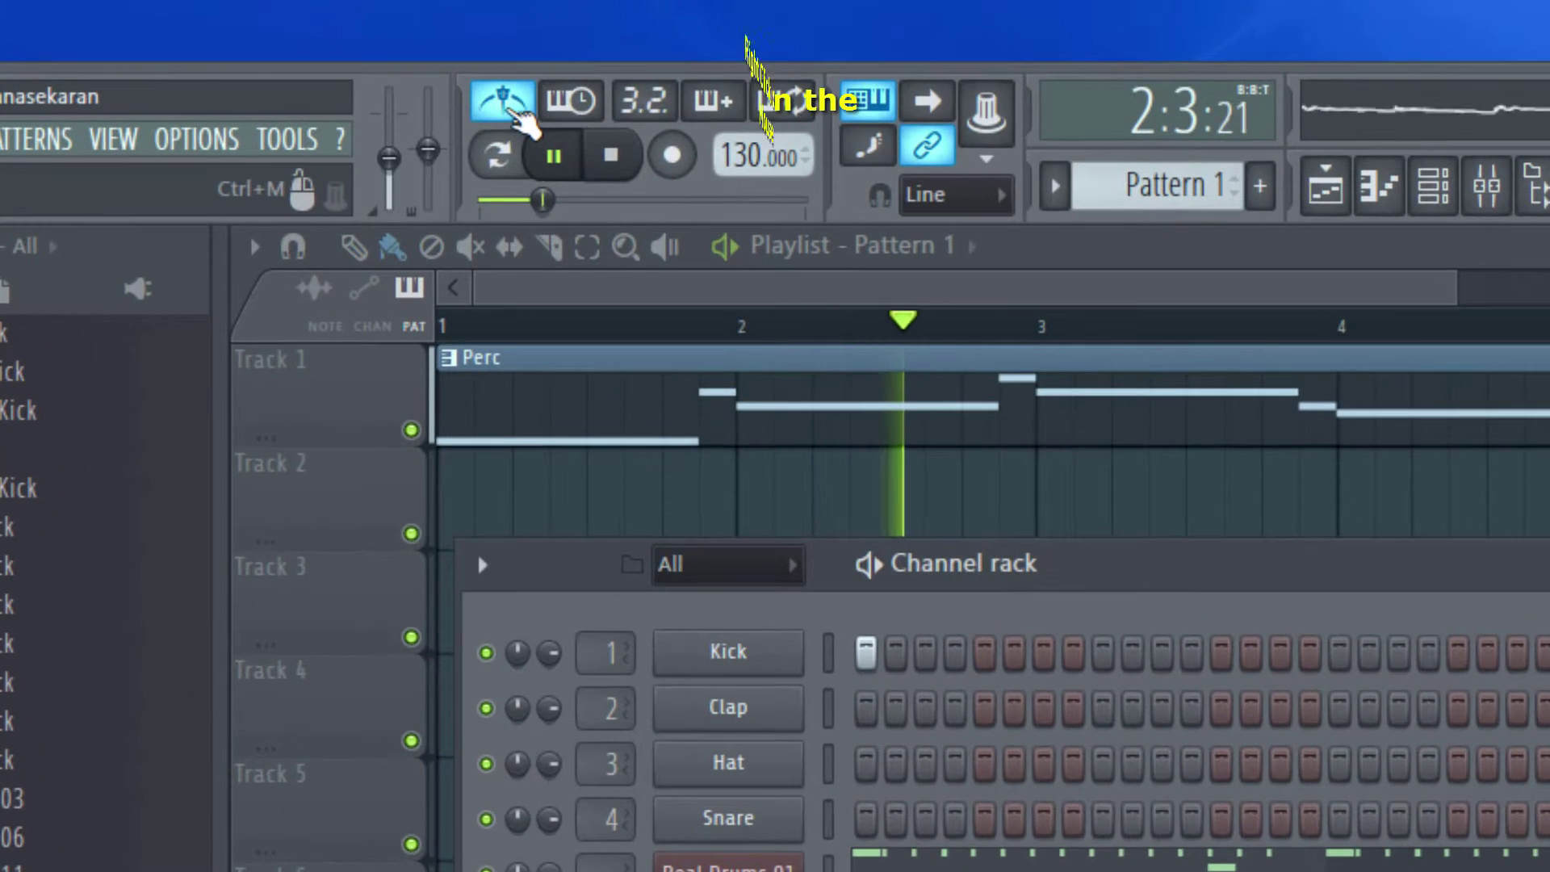
- Try several metronome sounds, including Cowbell, then settle on Tick and stop playback
right_click(516, 113)
click(542, 193)
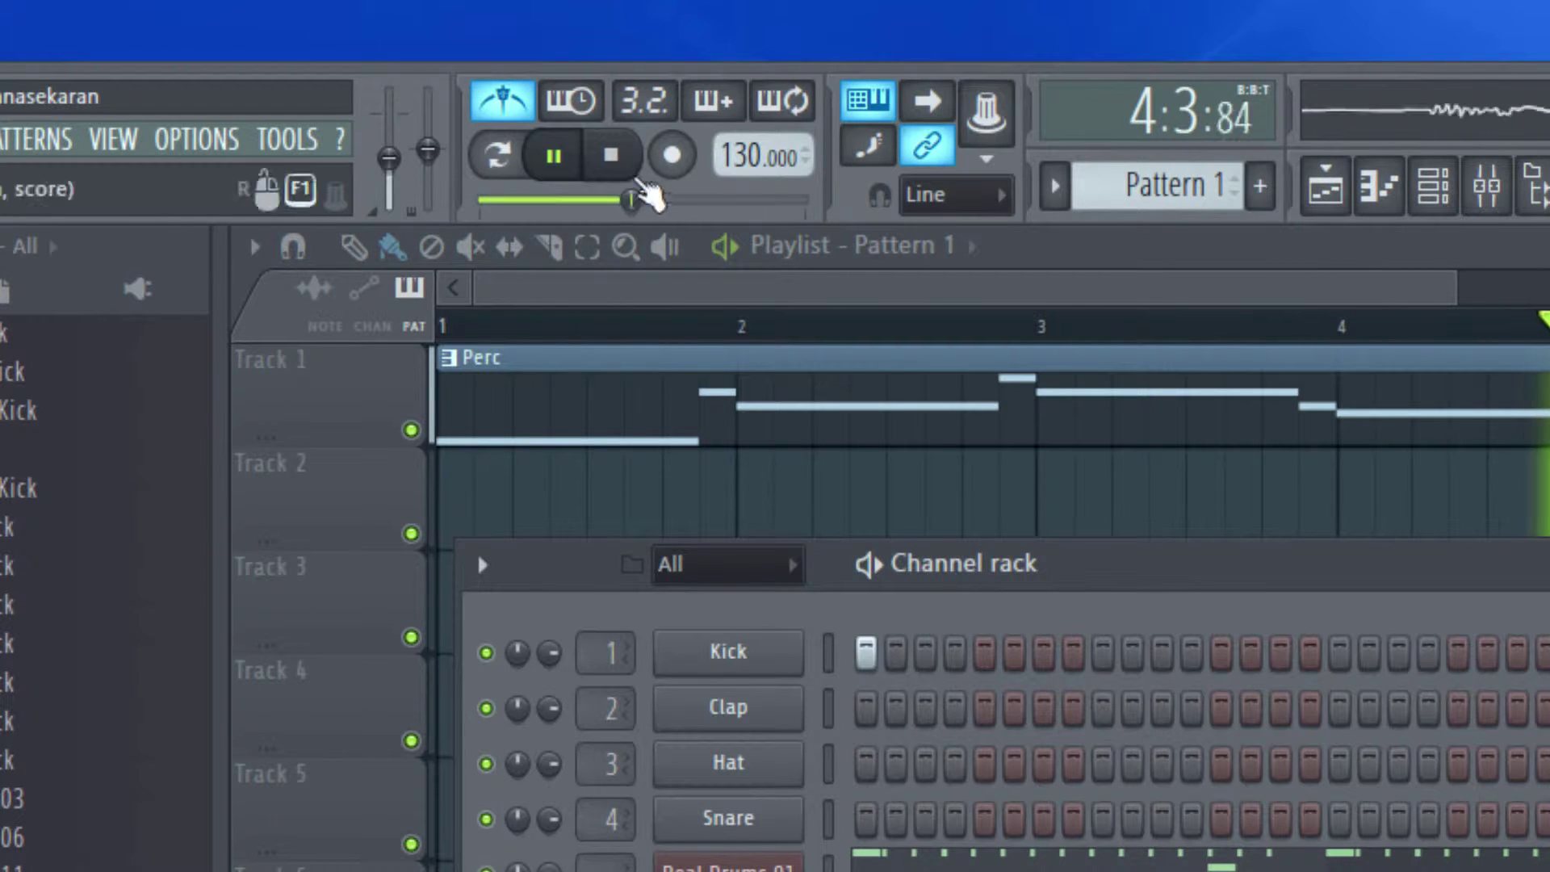
right_click(525, 113)
click(570, 224)
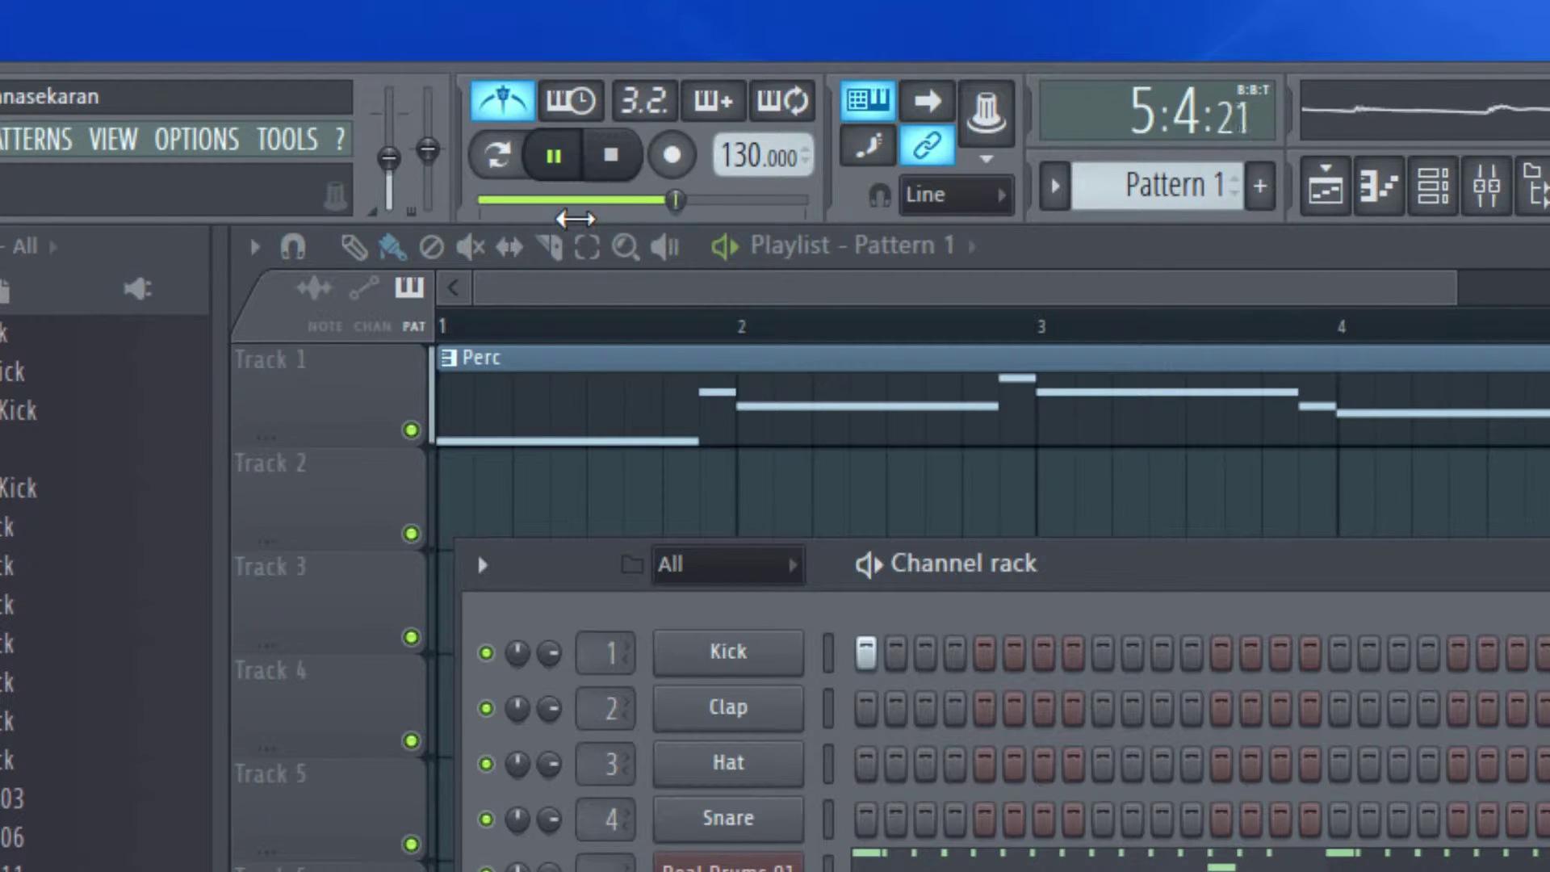
right_click(505, 106)
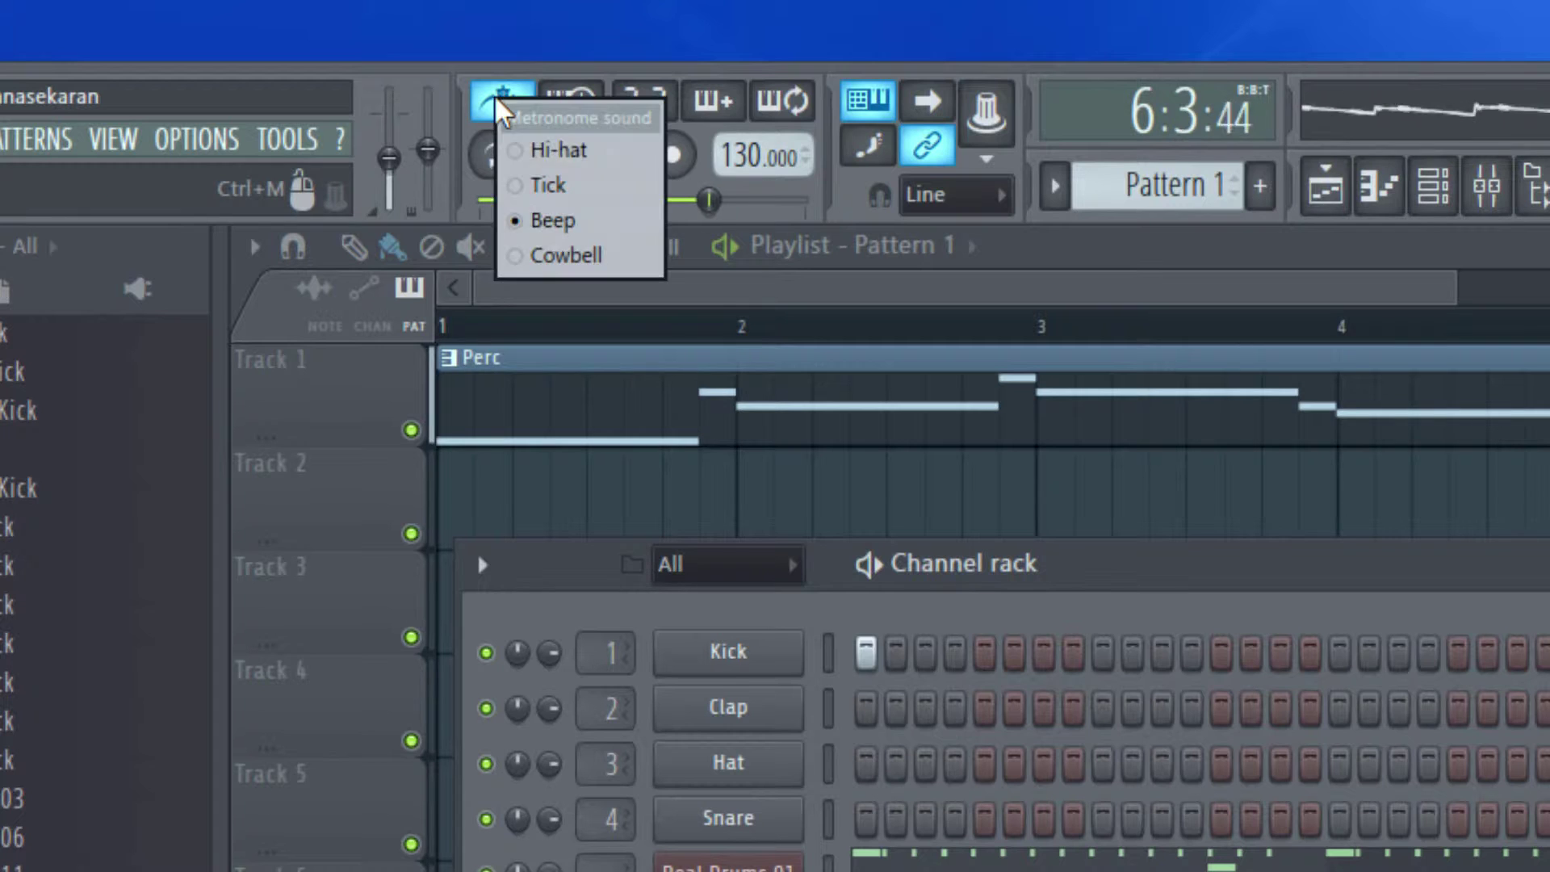
click(537, 253)
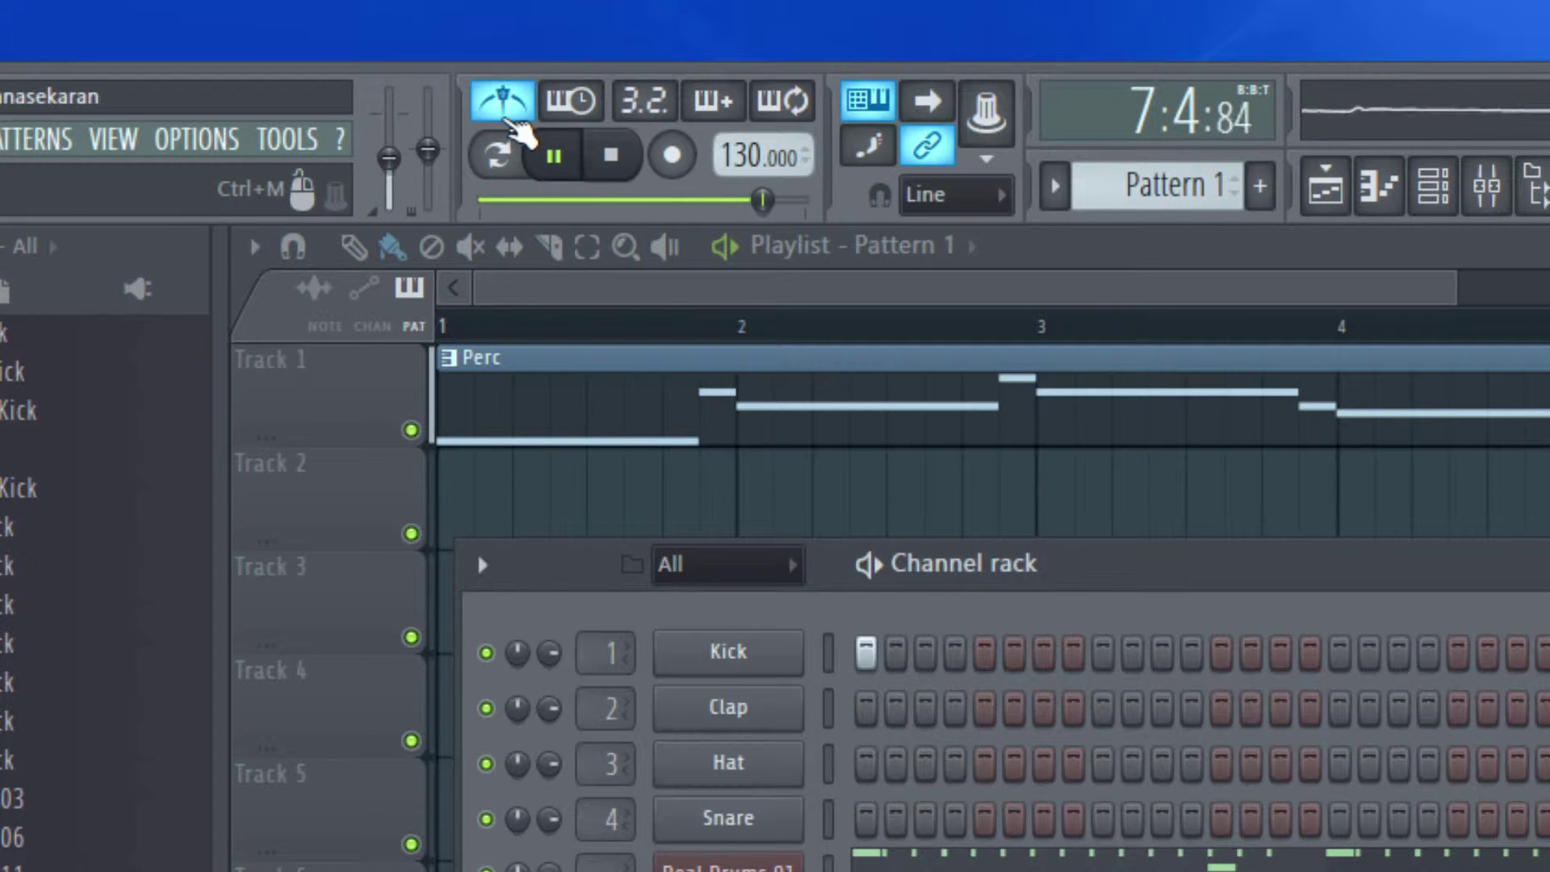
right_click(507, 113)
click(549, 205)
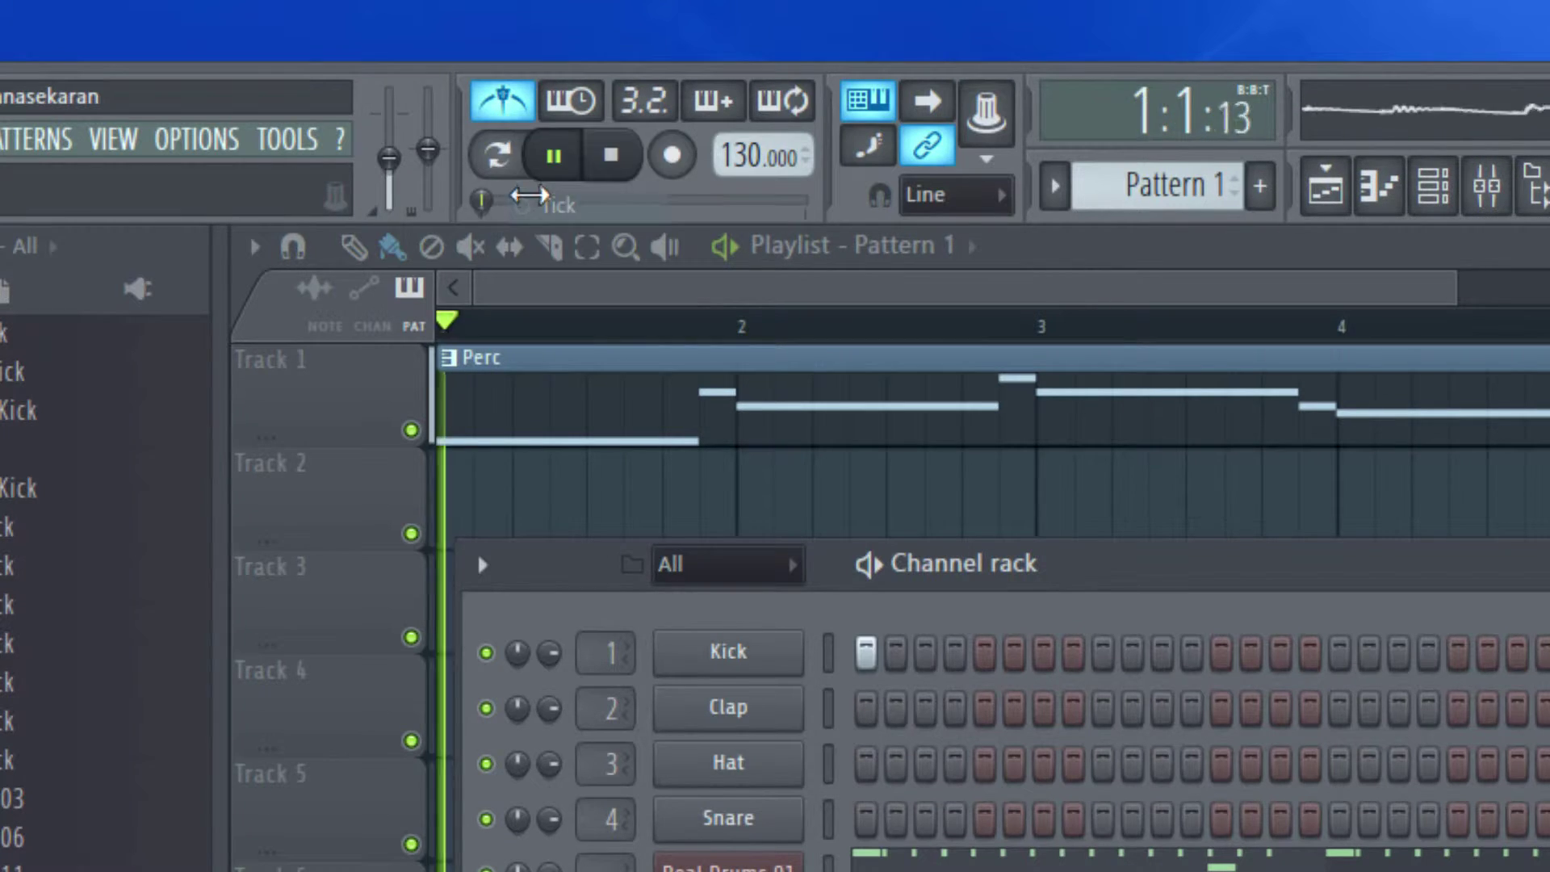
click(611, 157)
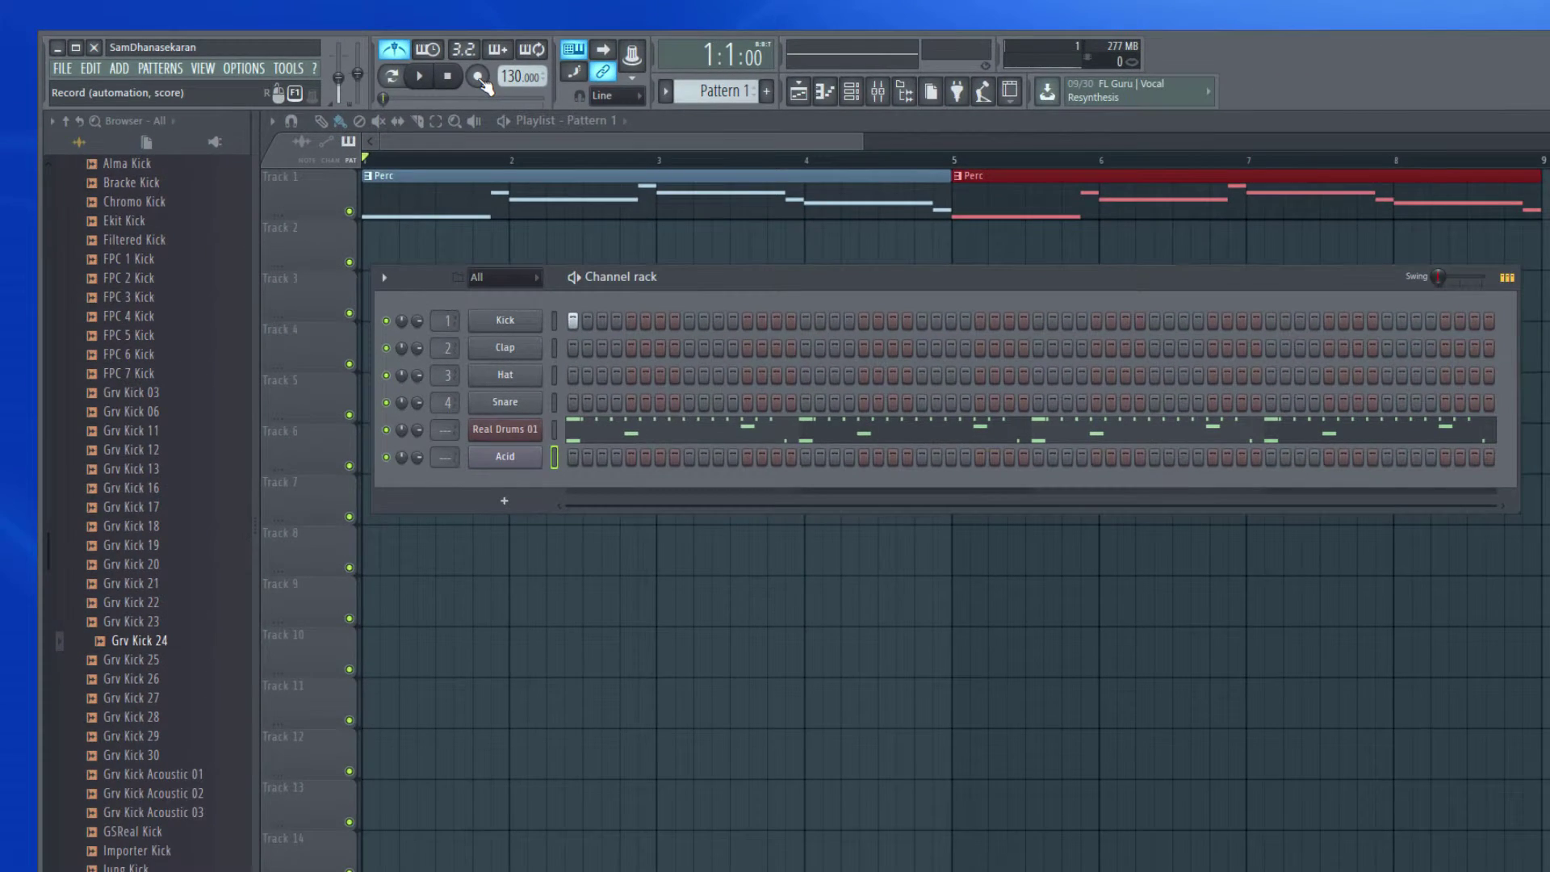
- Arm Record and close the 'What would you like to record?' prompt
click(491, 82)
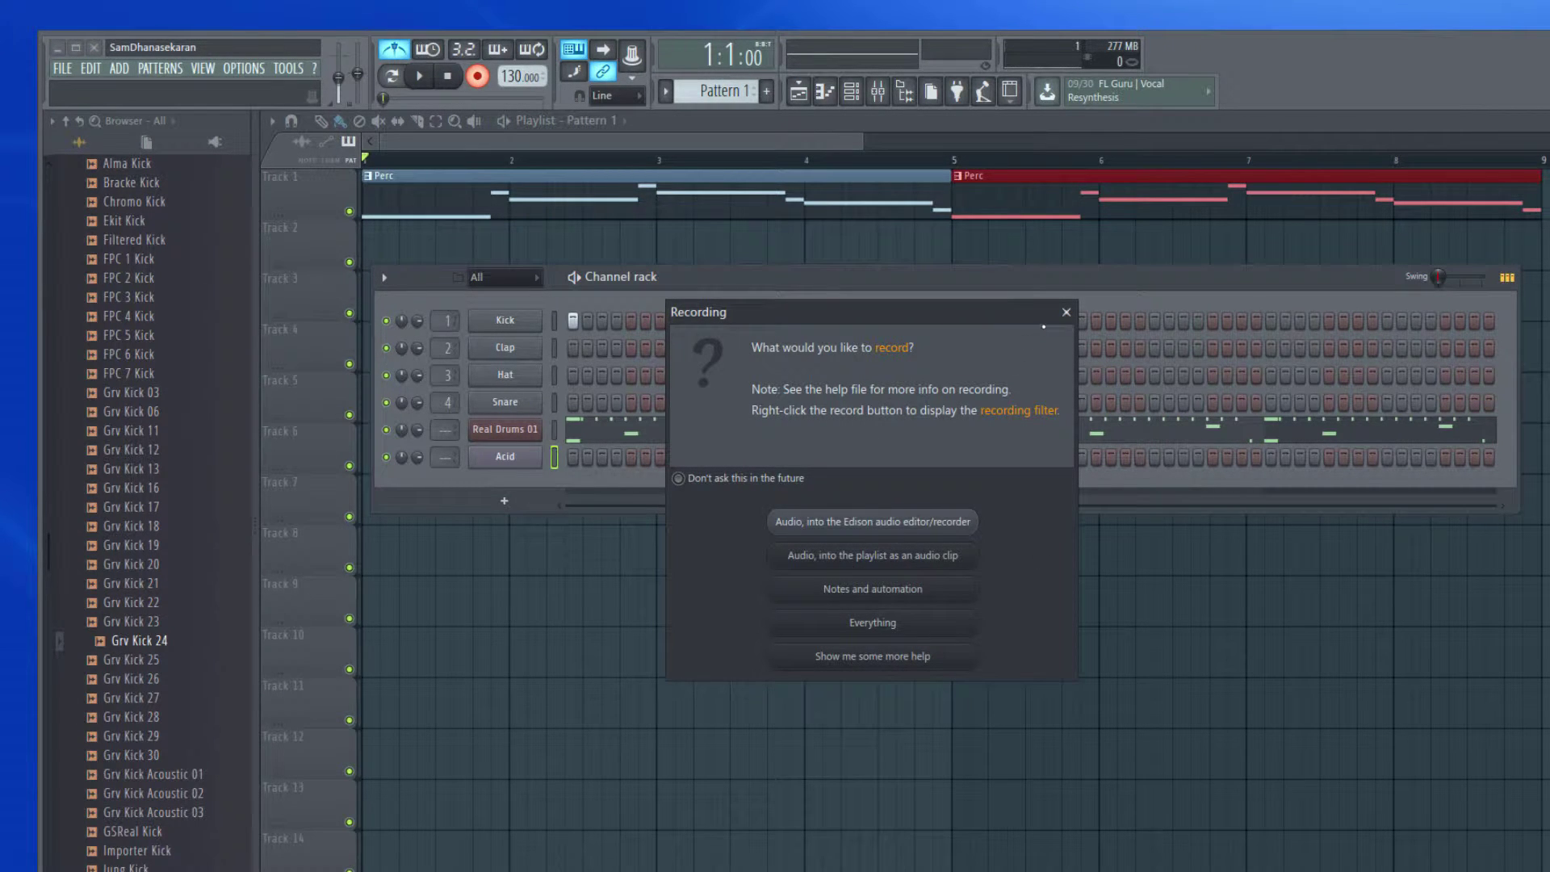
click(1066, 312)
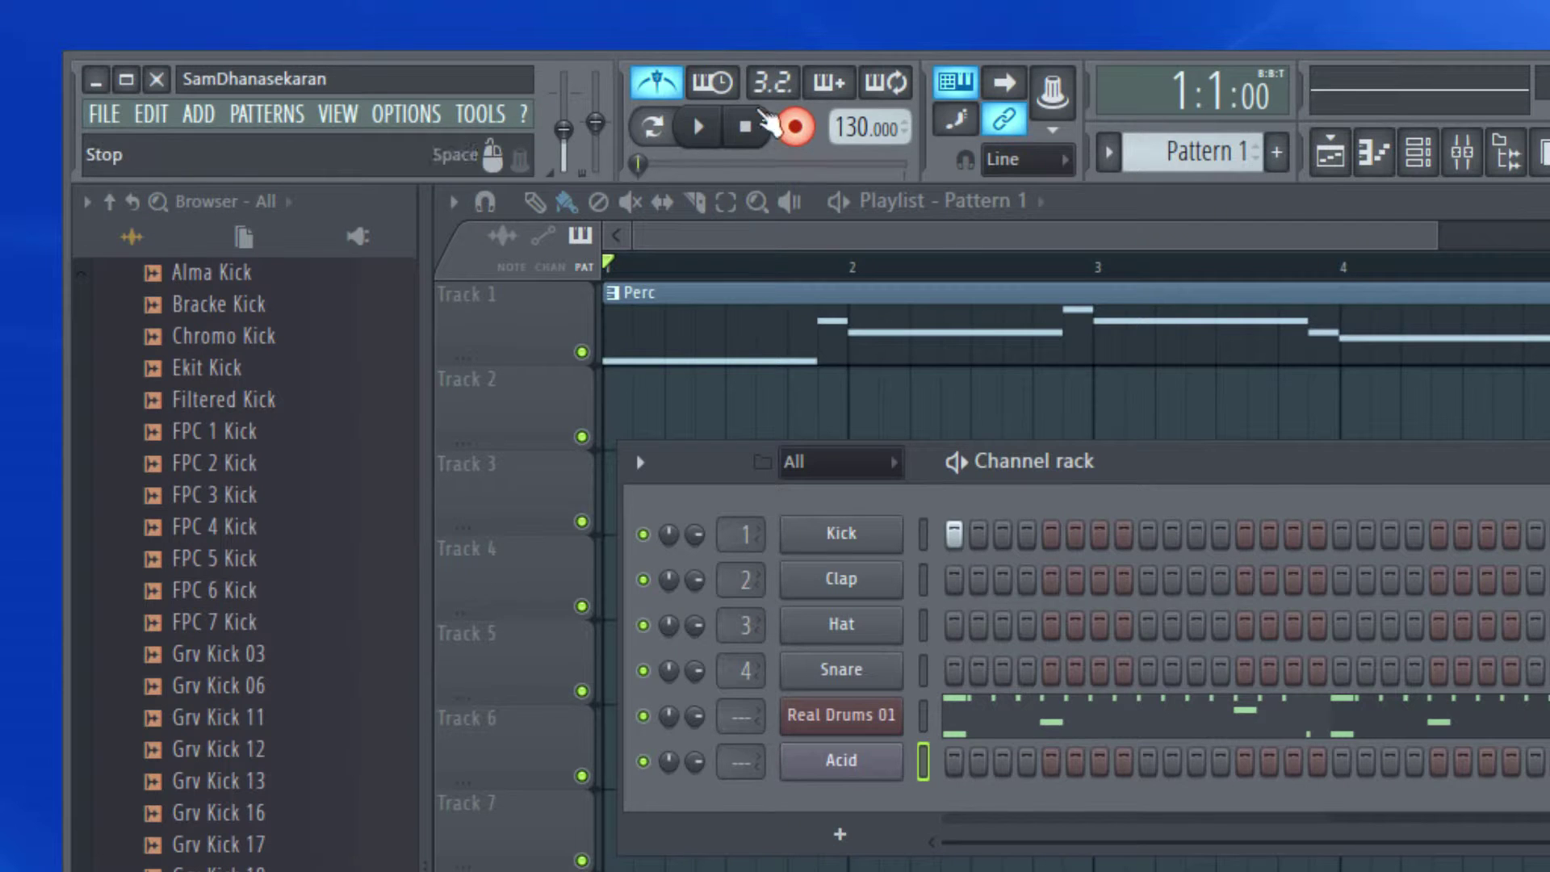
- Turn off Clips in the Recording filter, leaving Automation and Notes enabled
right_click(796, 131)
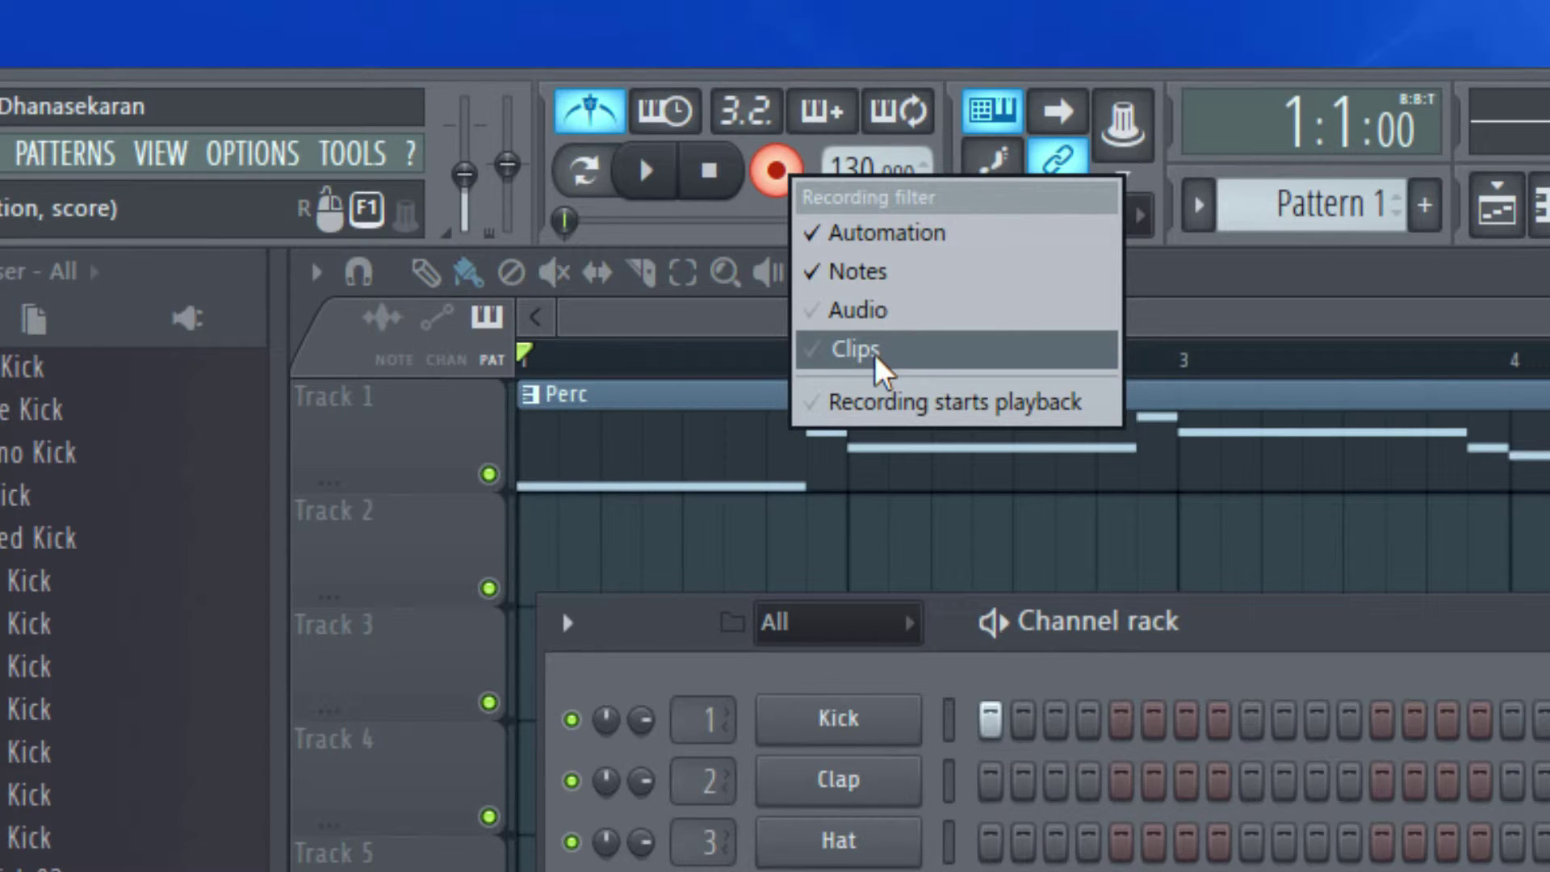
click(940, 359)
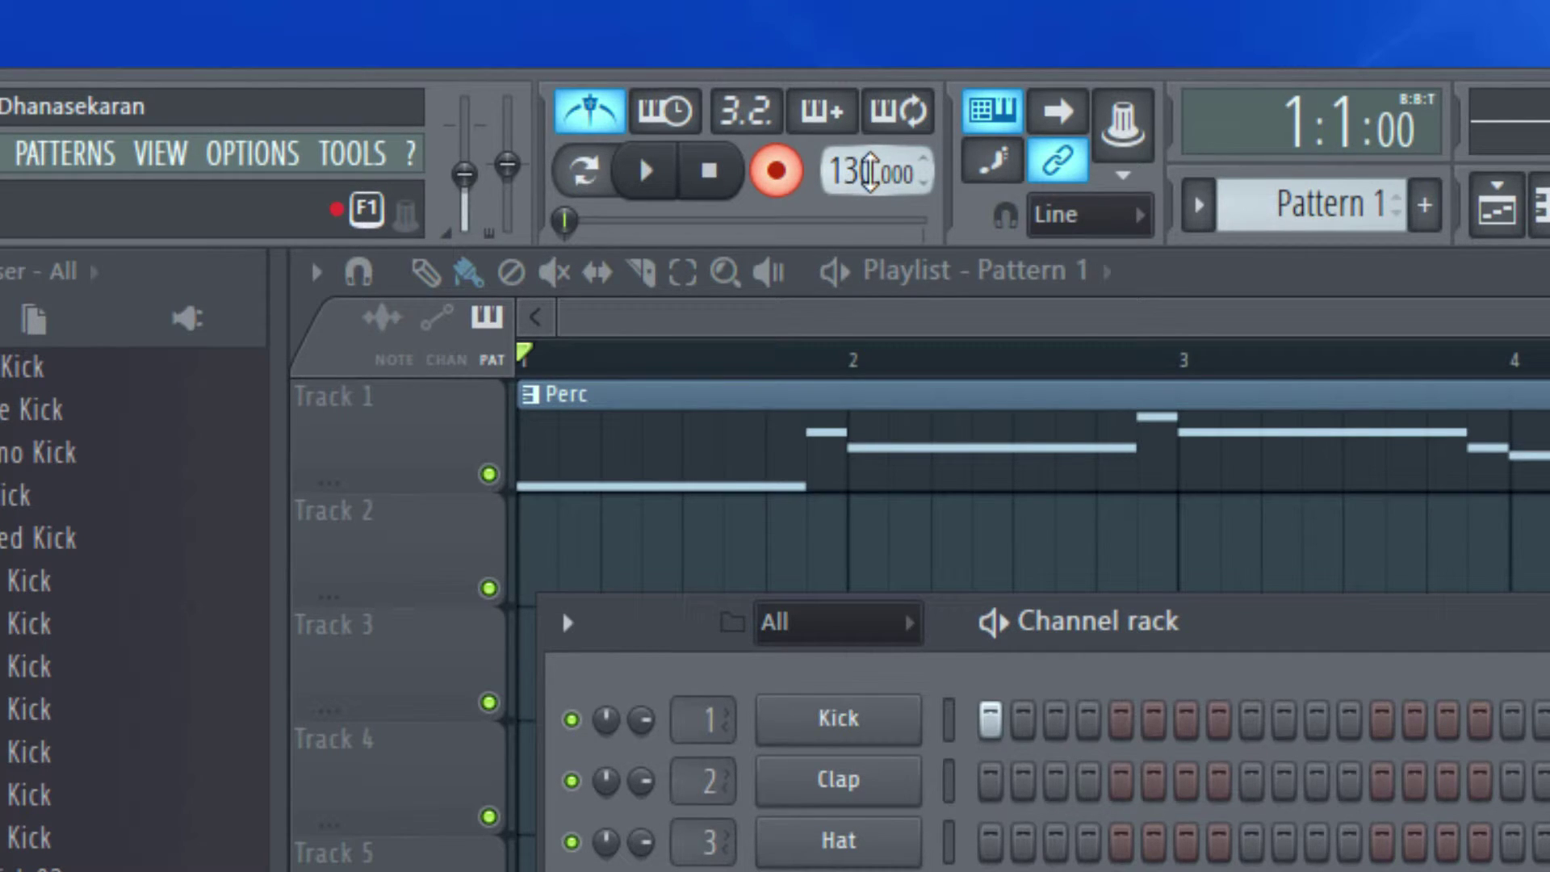
- Use the tempo presets to set 150 BPM, then 100 BPM
right_click(853, 172)
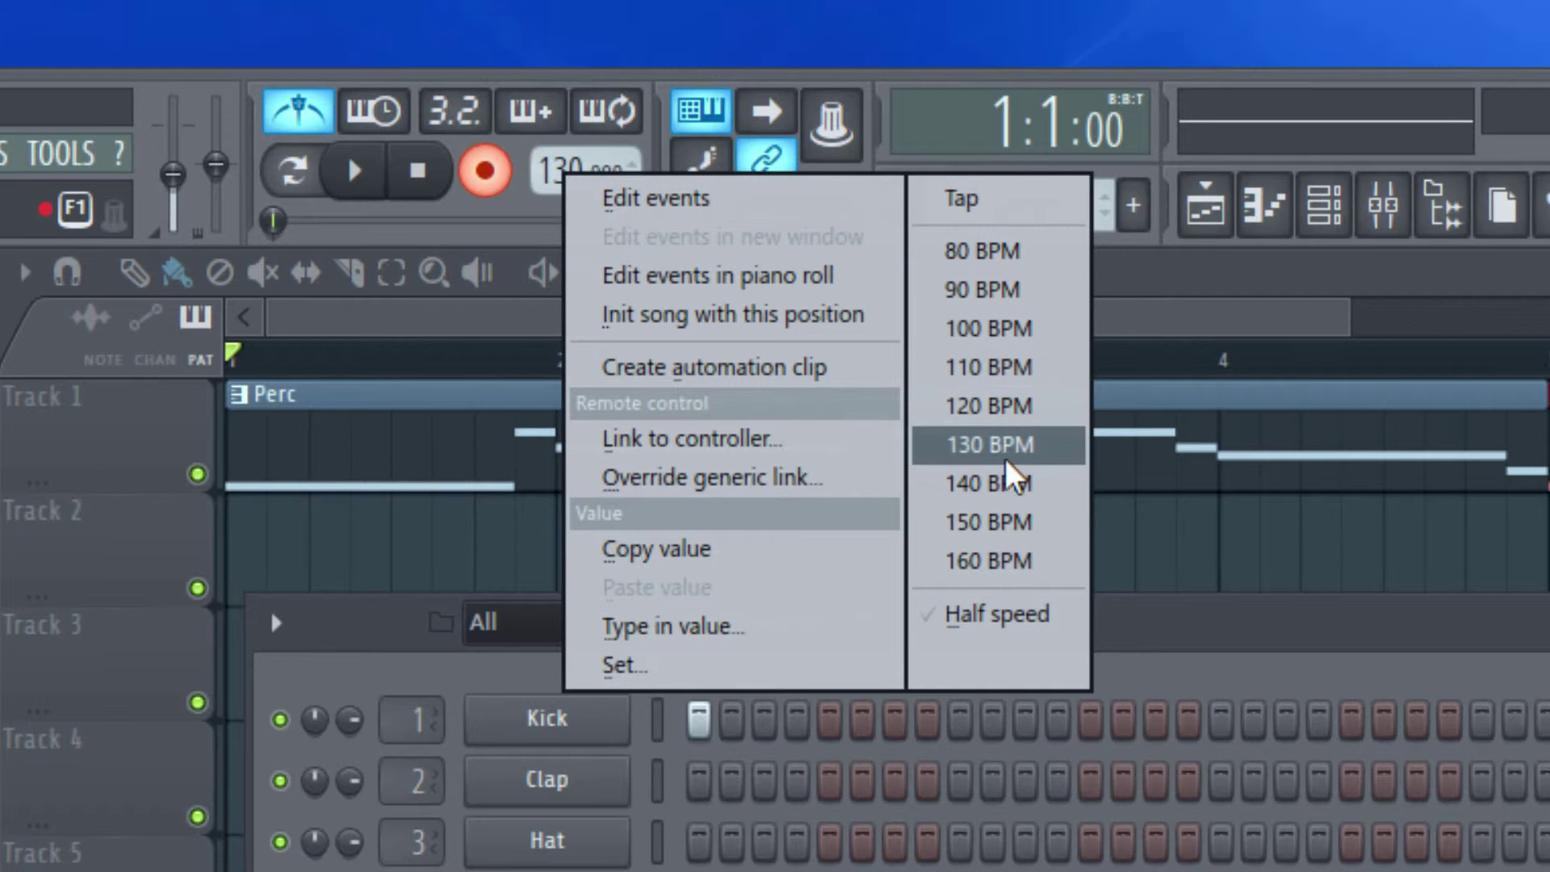
click(1005, 523)
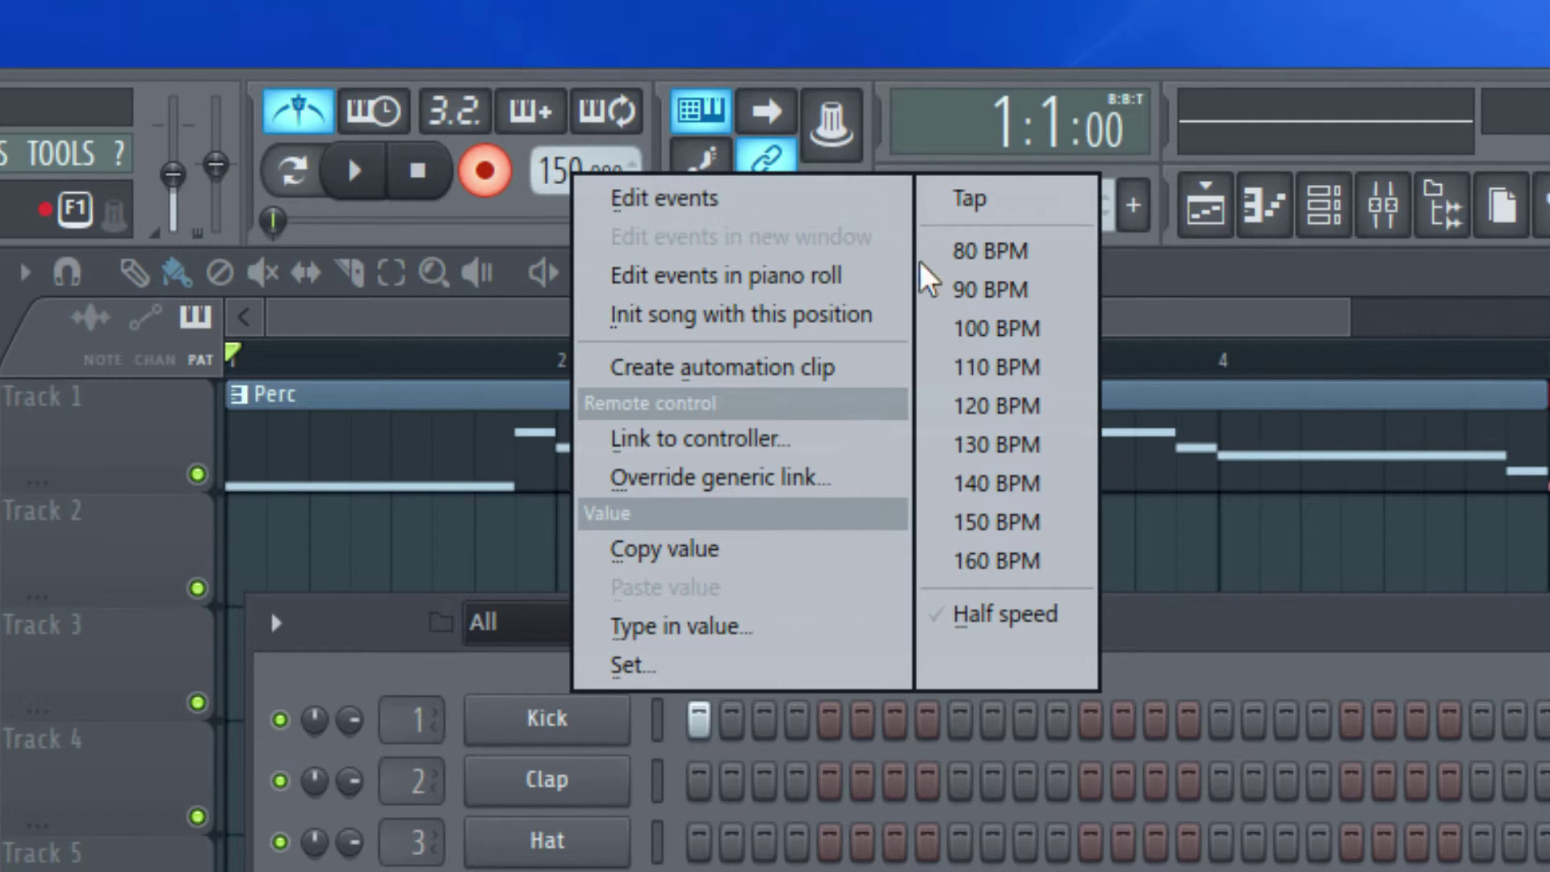
click(997, 327)
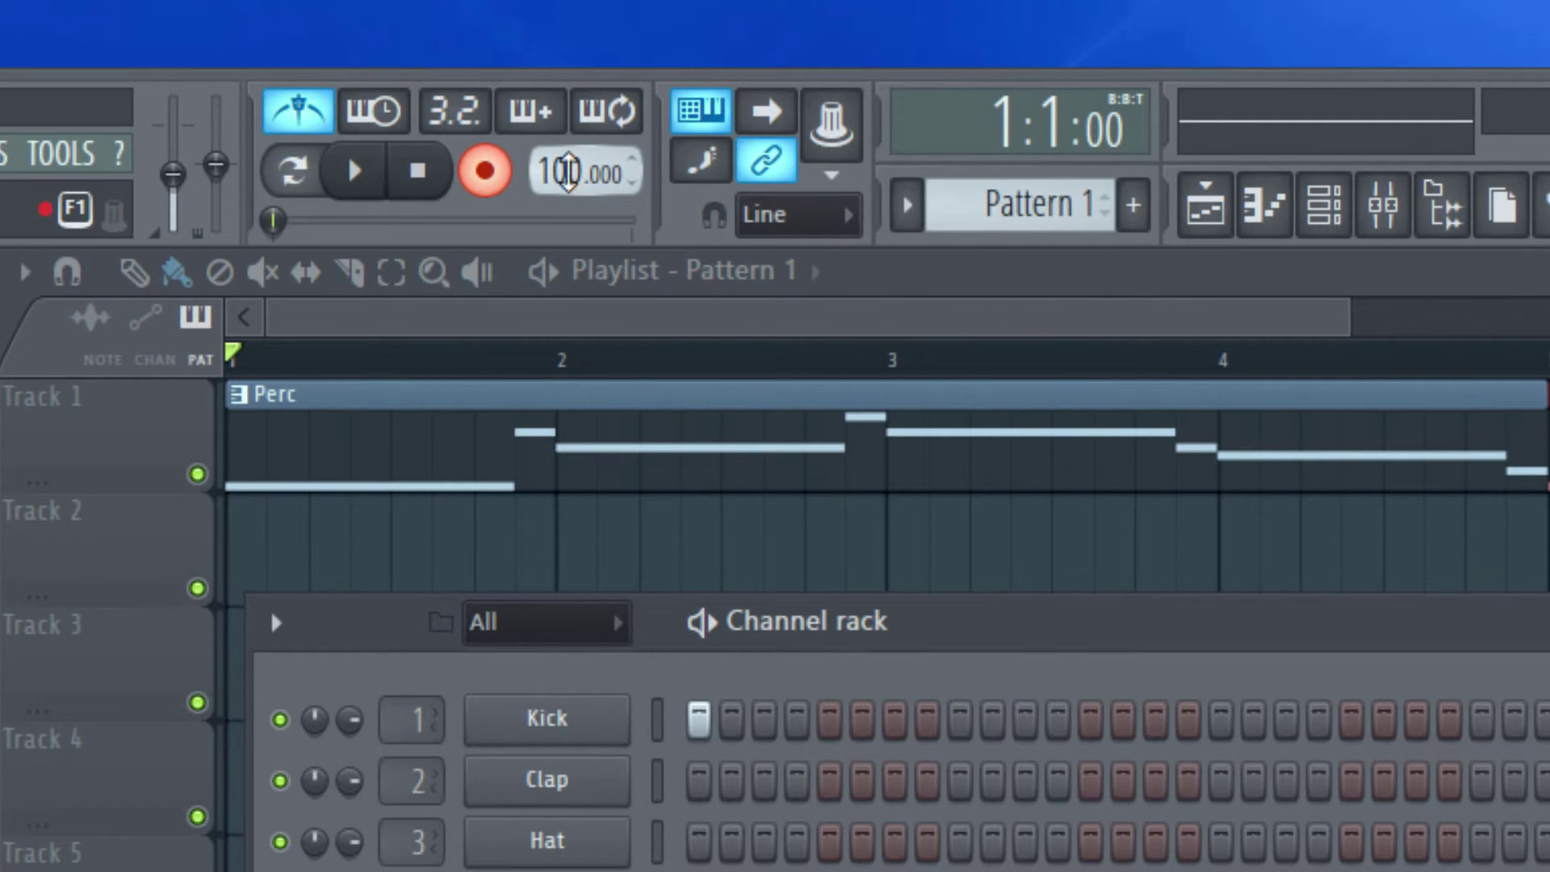
- Tap a tempo of about 127 BPM in the Tempo tapper
right_click(573, 173)
click(645, 131)
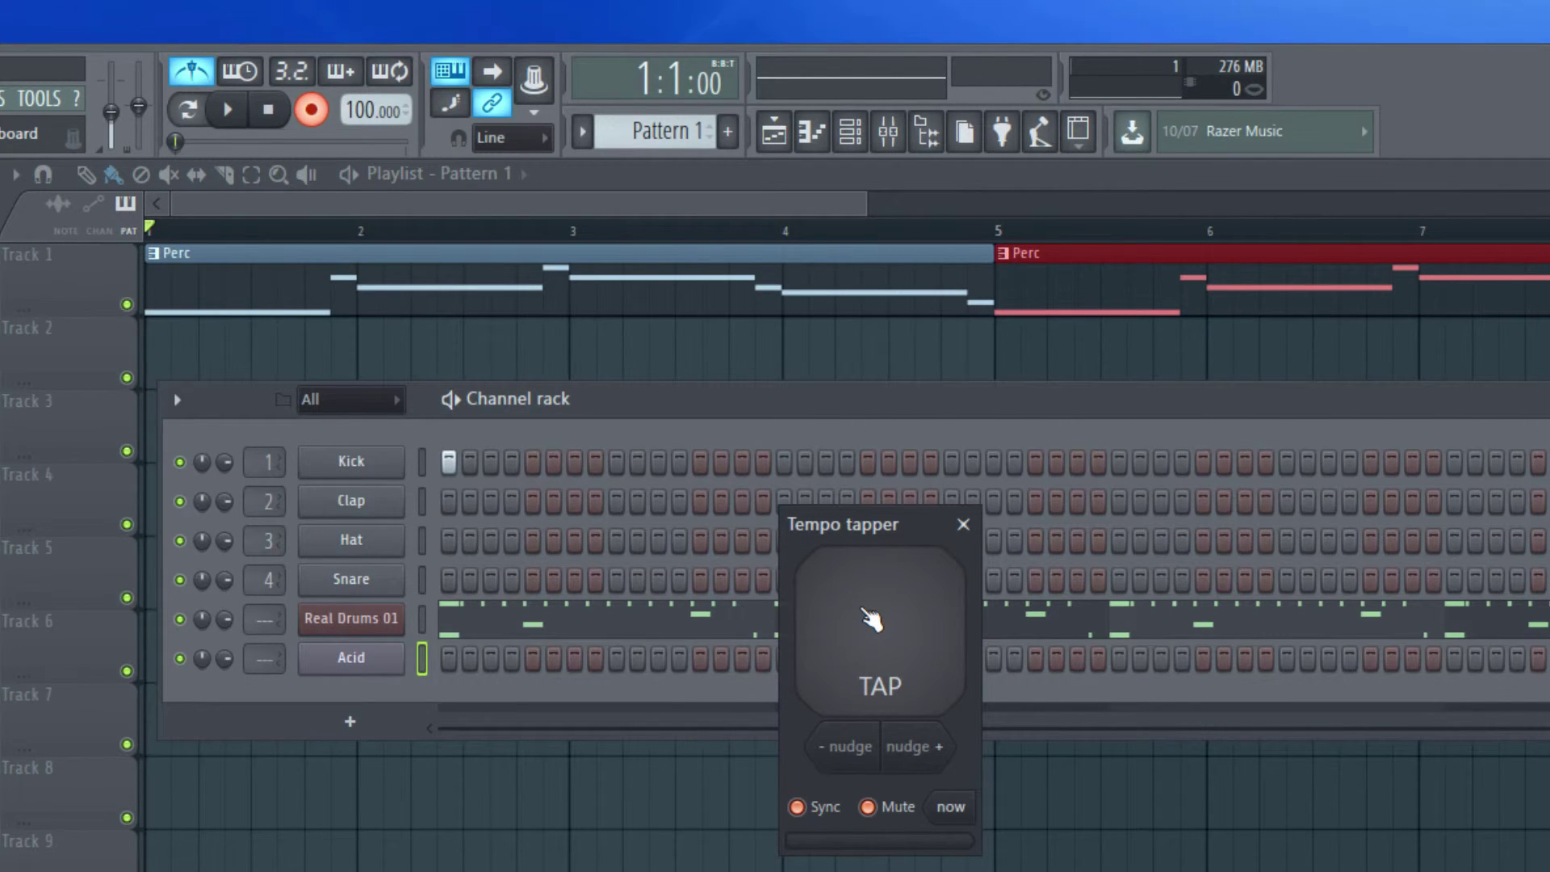
click(886, 631)
click(886, 631)
click(886, 631)
click(886, 632)
click(888, 632)
click(892, 634)
click(897, 636)
click(903, 639)
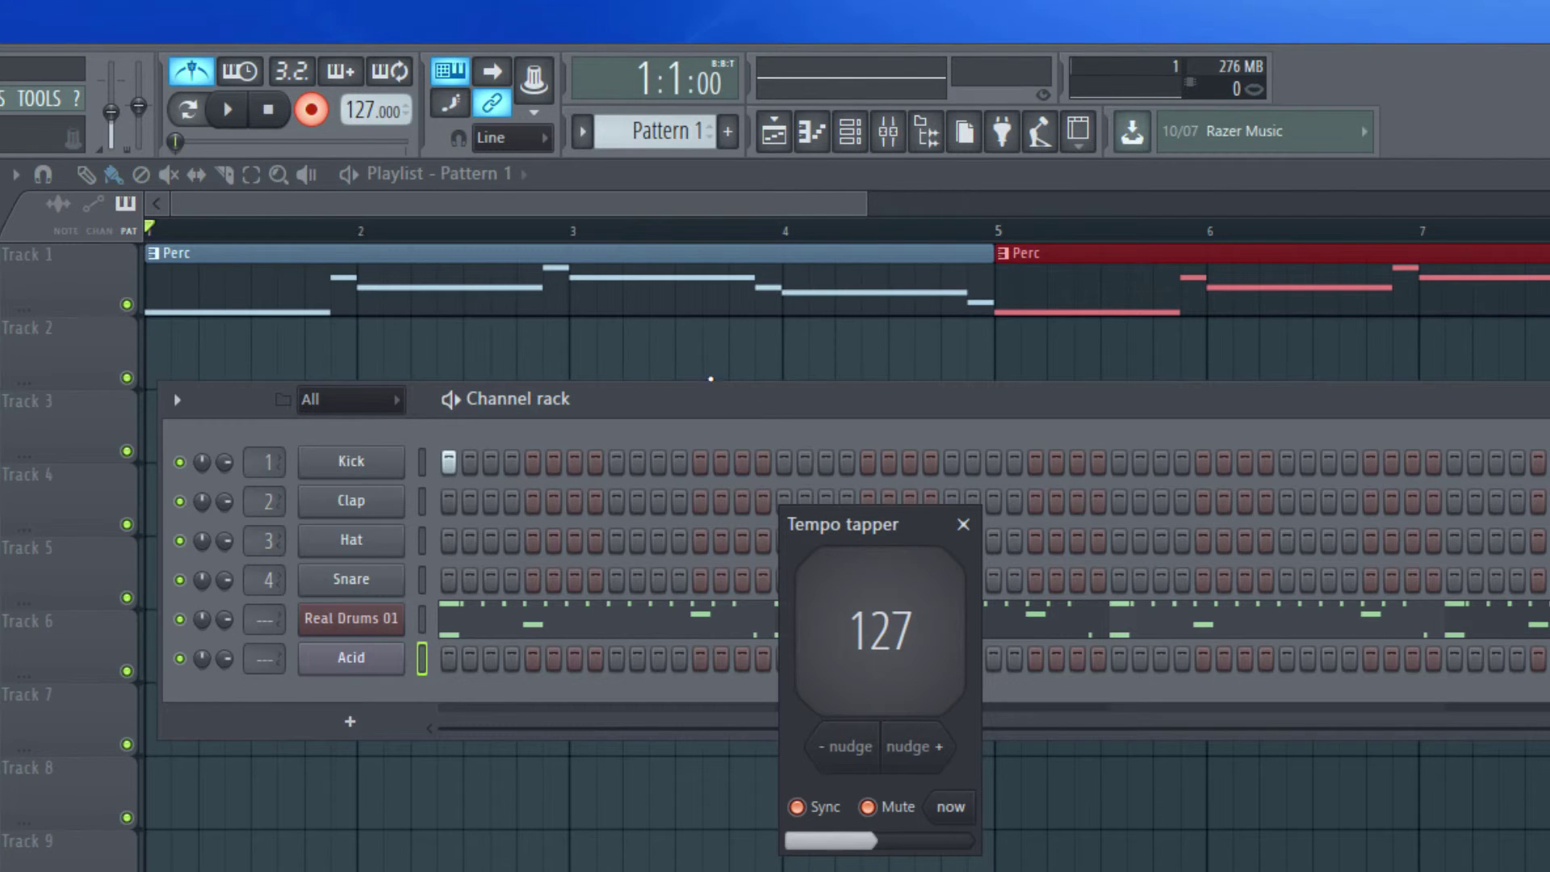
- Close the Tempo tapper and set the tempo back to 130 BPM
click(962, 524)
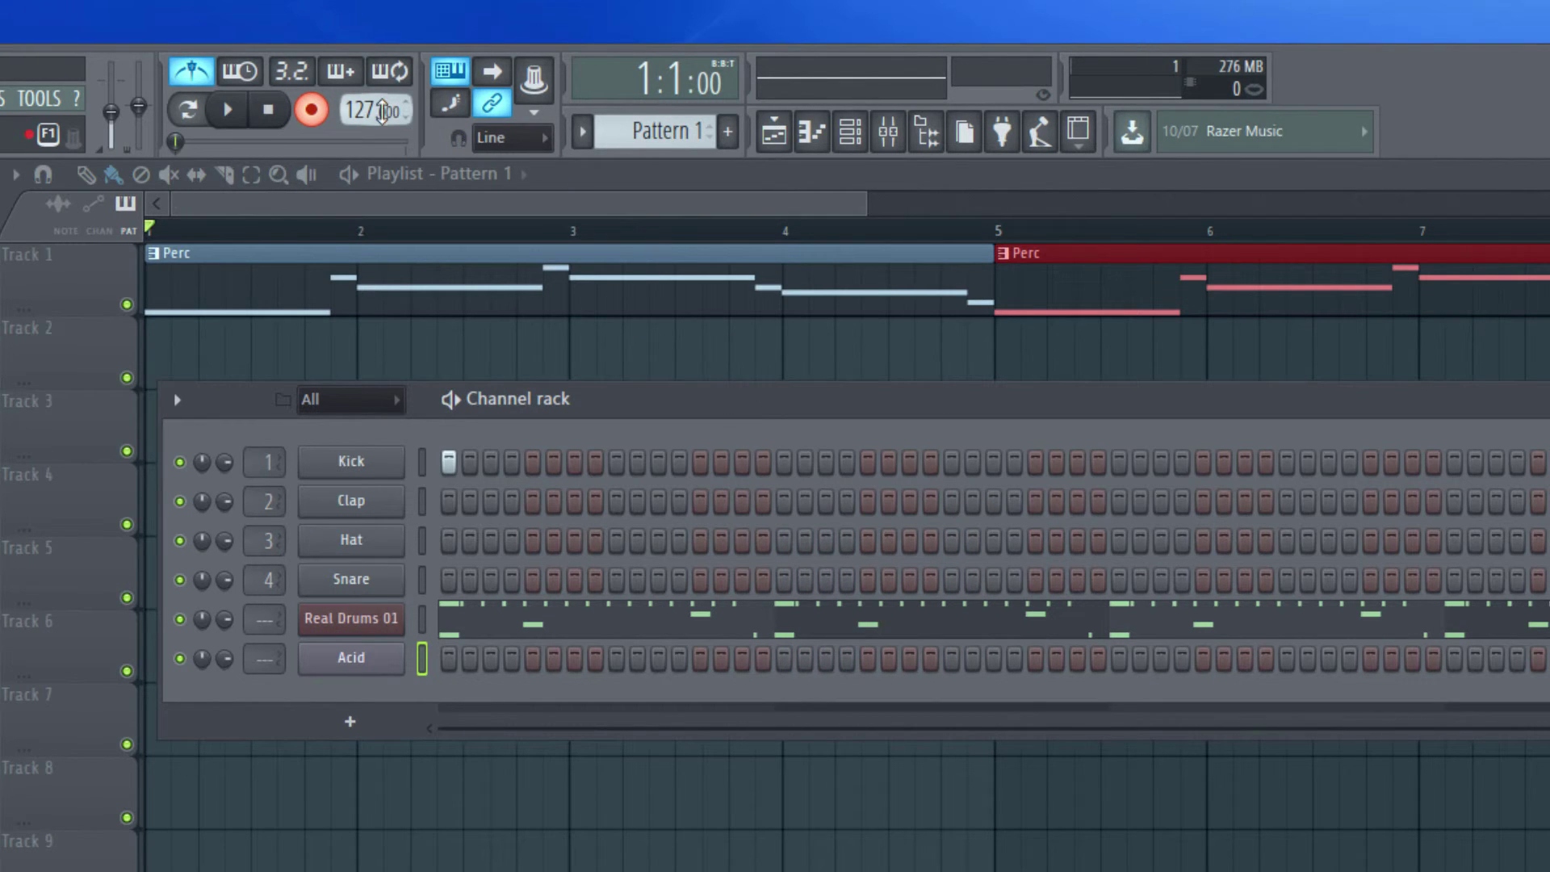
right_click(377, 111)
click(657, 287)
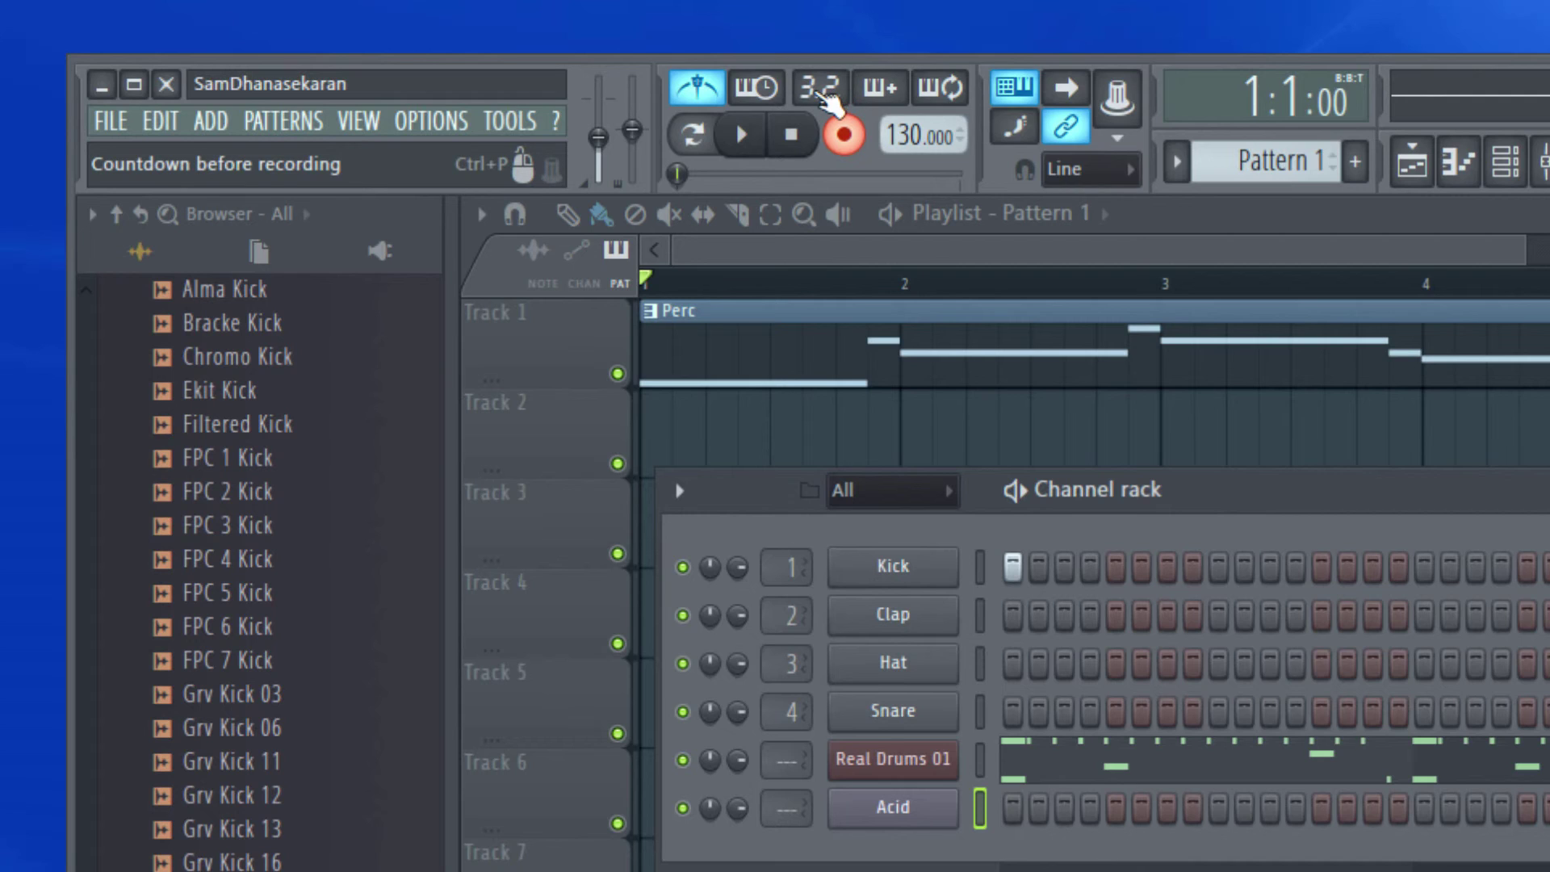
- Set the precount duration of the countdown before recording to 2 bars
right_click(824, 98)
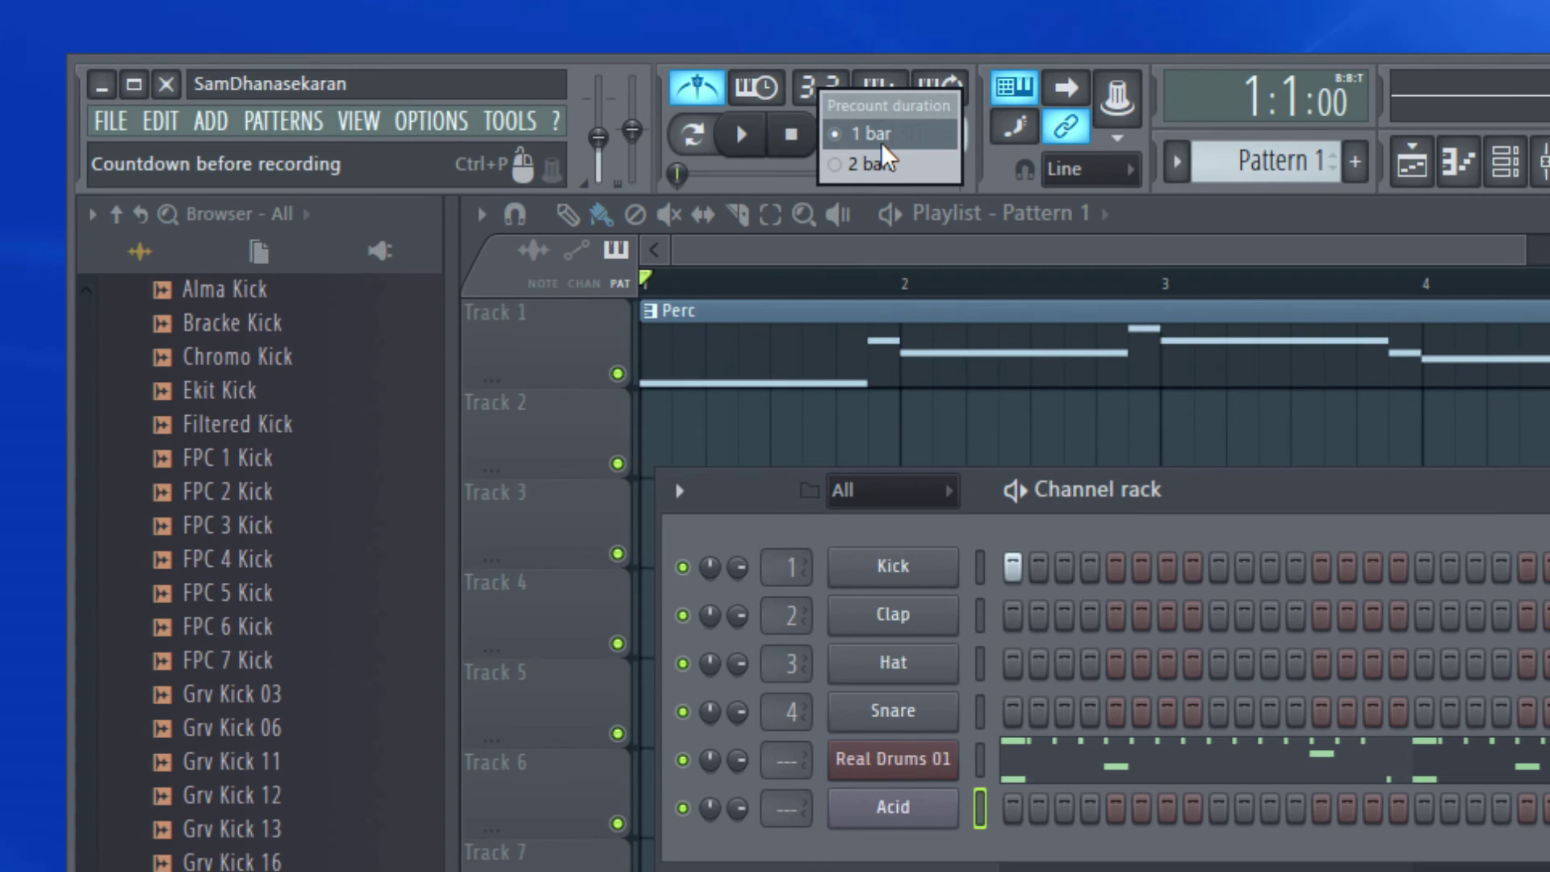
click(878, 164)
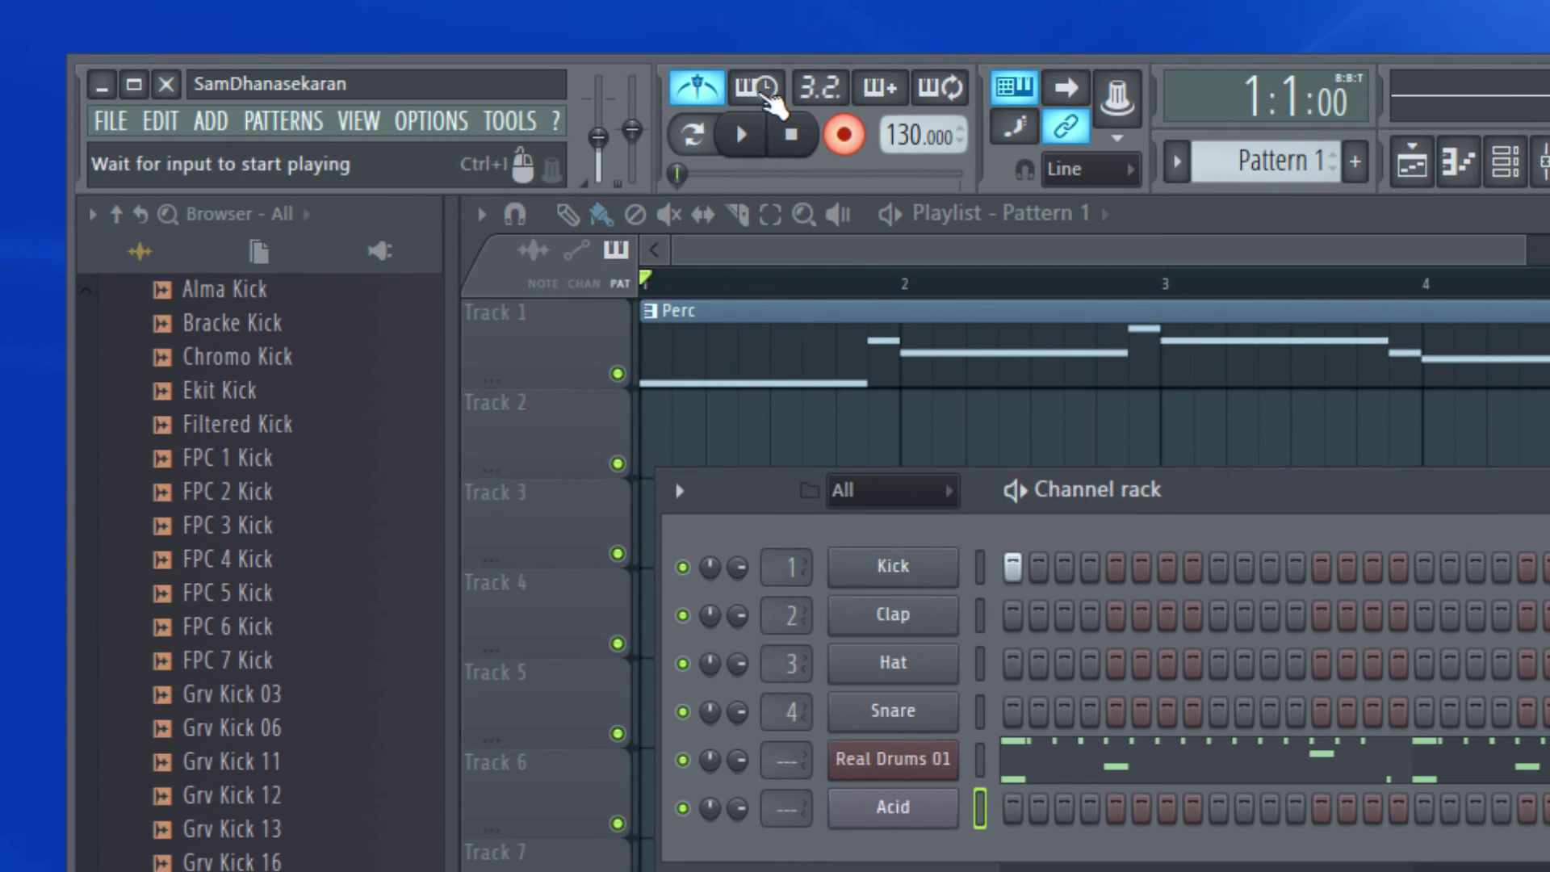